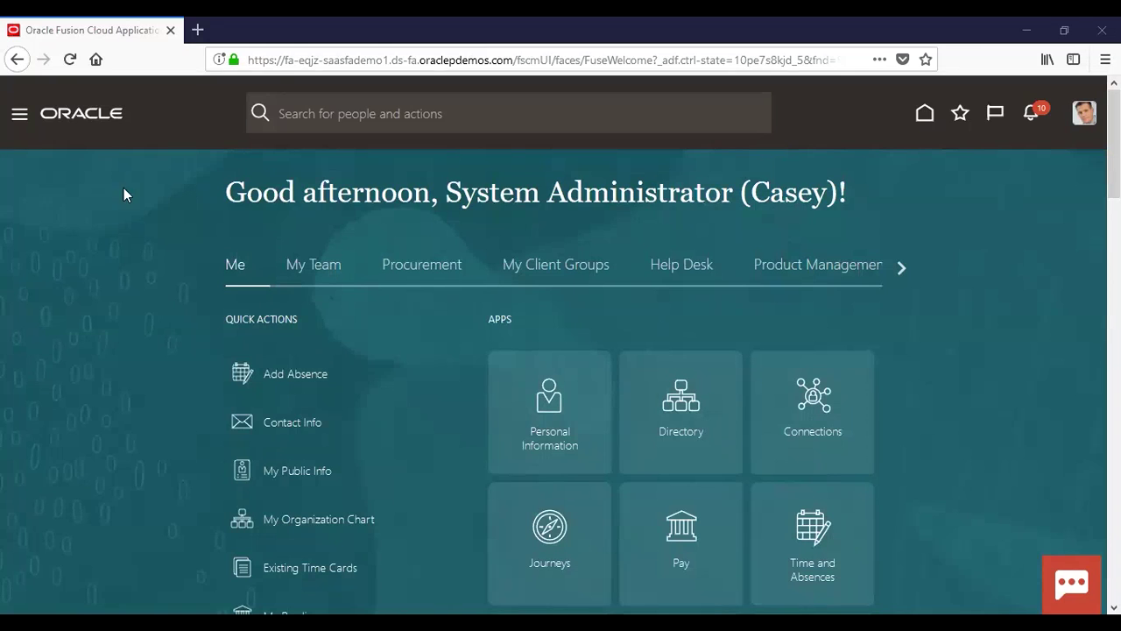
Go through Navigator > Tools to Reports and Analytics and open the Custom sample-analyses folder.
click(17, 113)
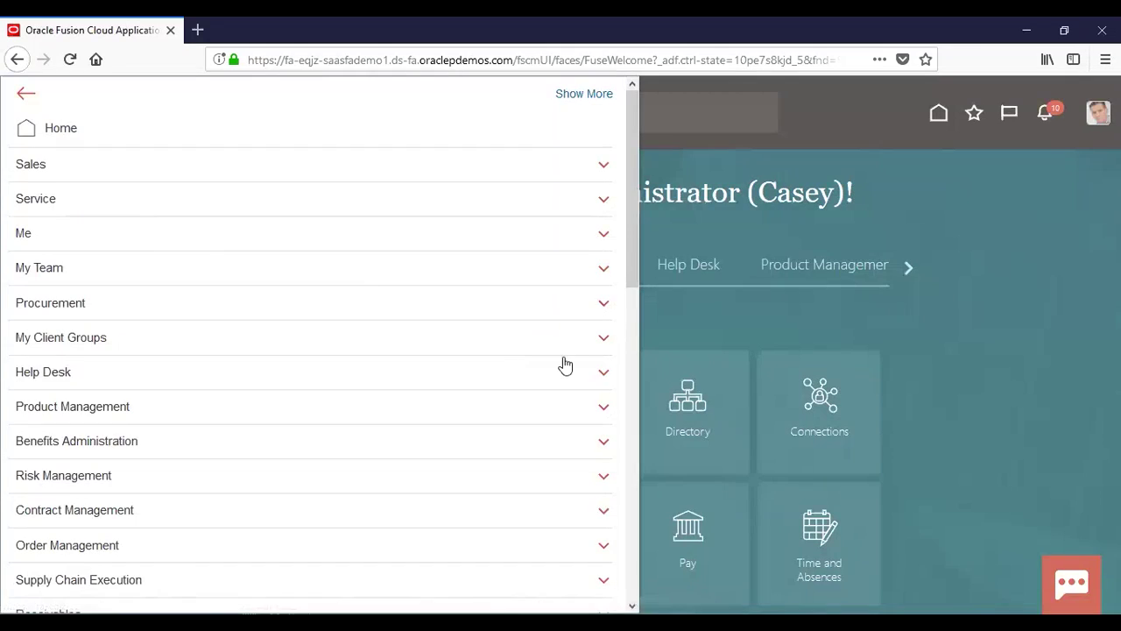
click(632, 516)
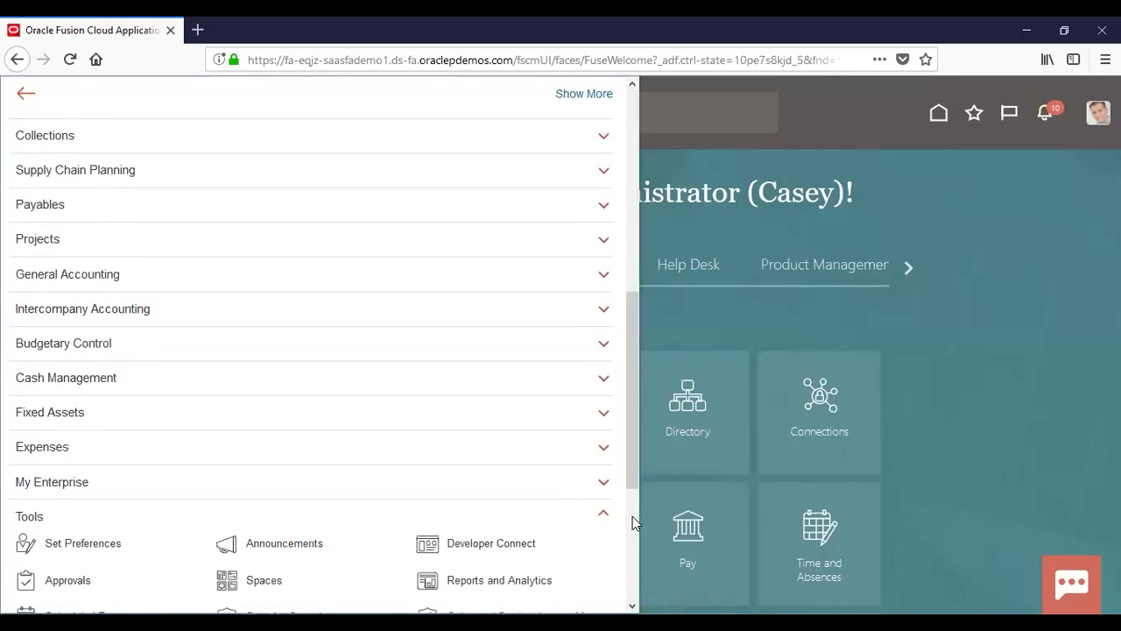
click(628, 561)
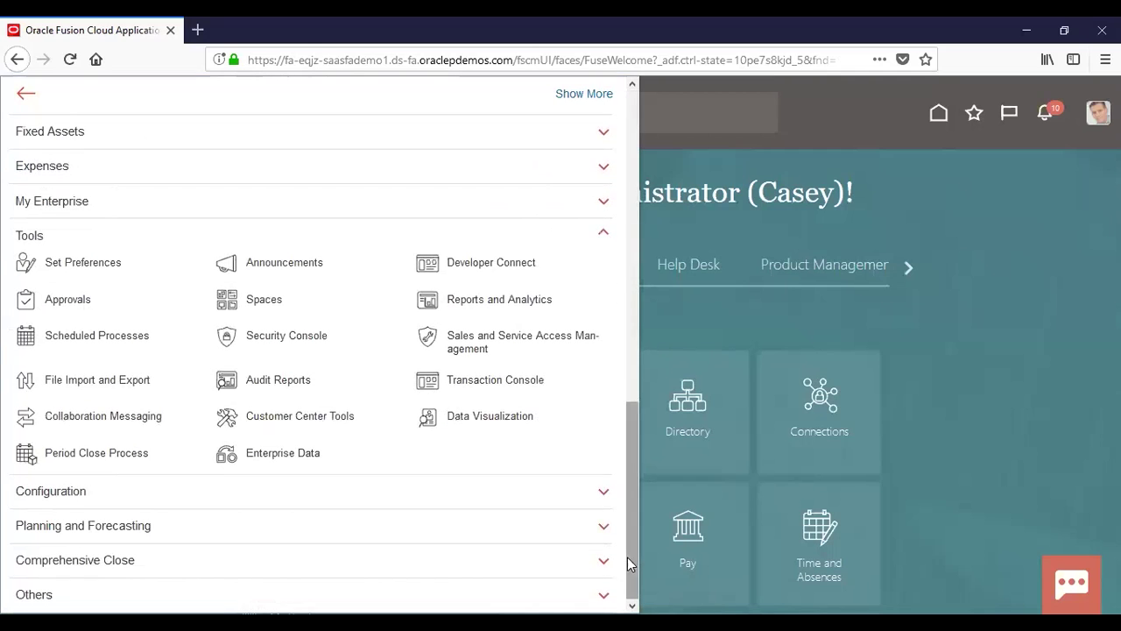
click(471, 303)
click(471, 303)
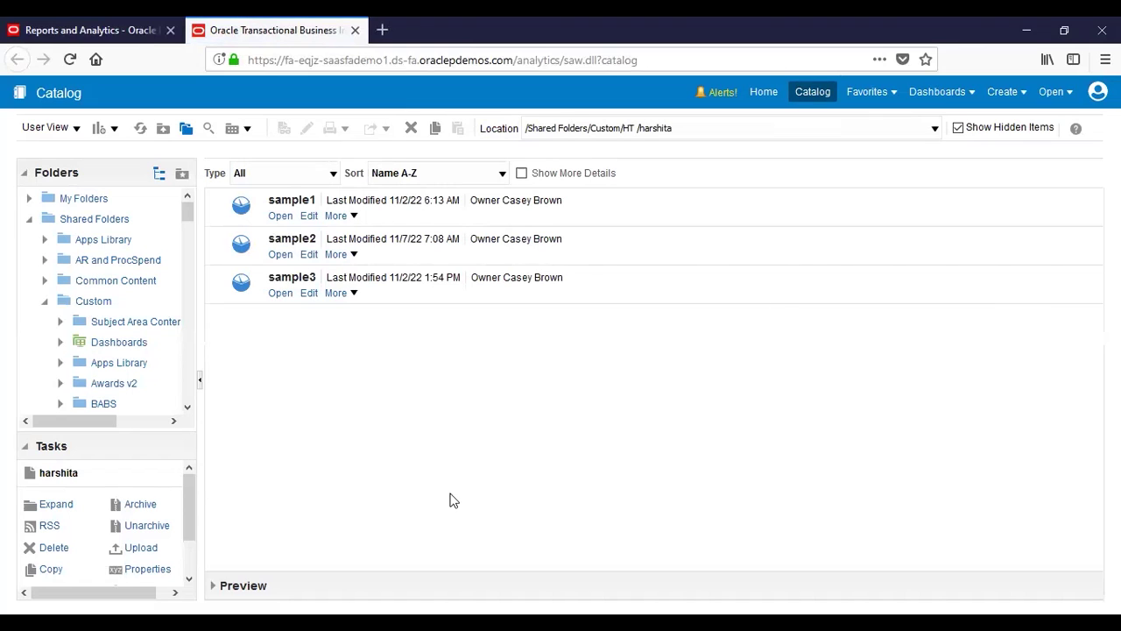
Edit sample2 and select its full SQL Issued text on the Advanced tab.
click(309, 254)
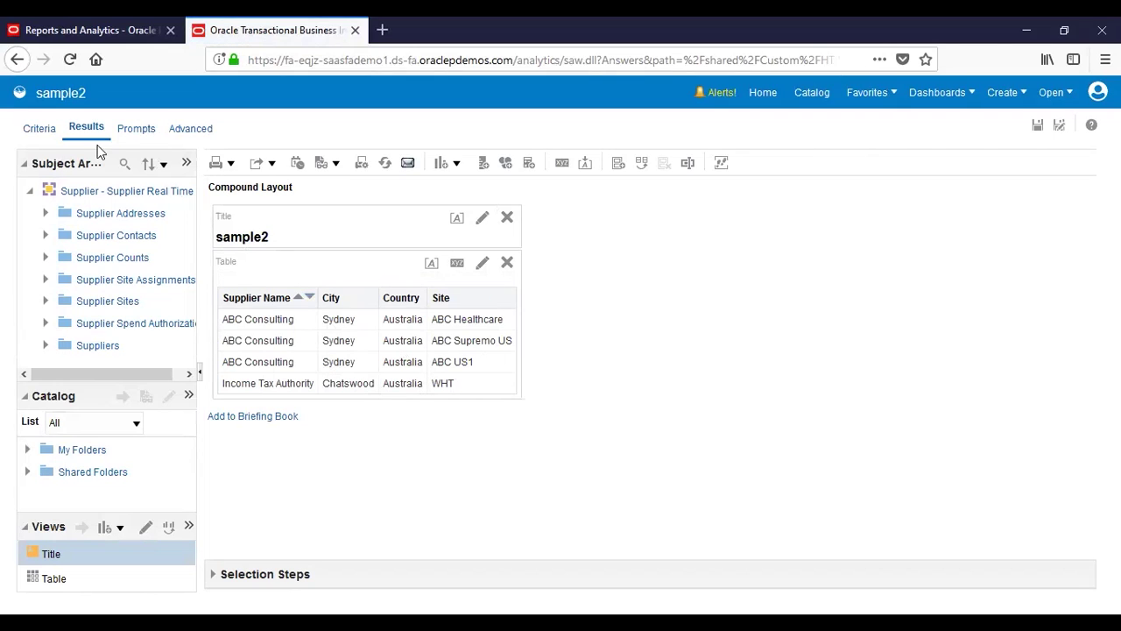
click(203, 130)
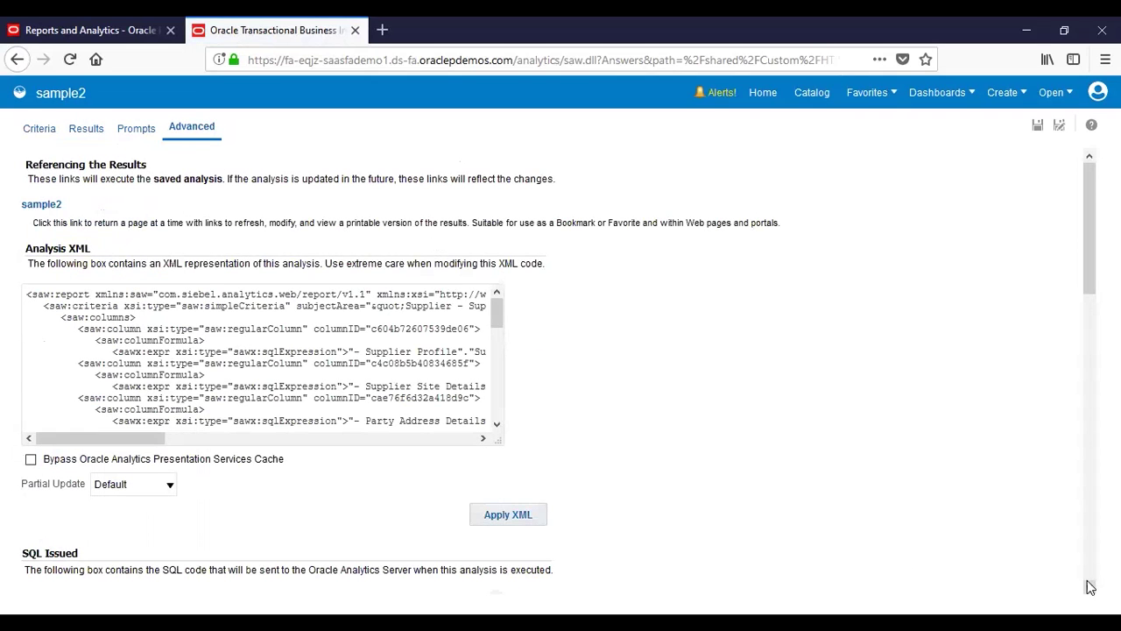
scroll(1091, 585, down, 5)
scroll(1091, 585, down, 5)
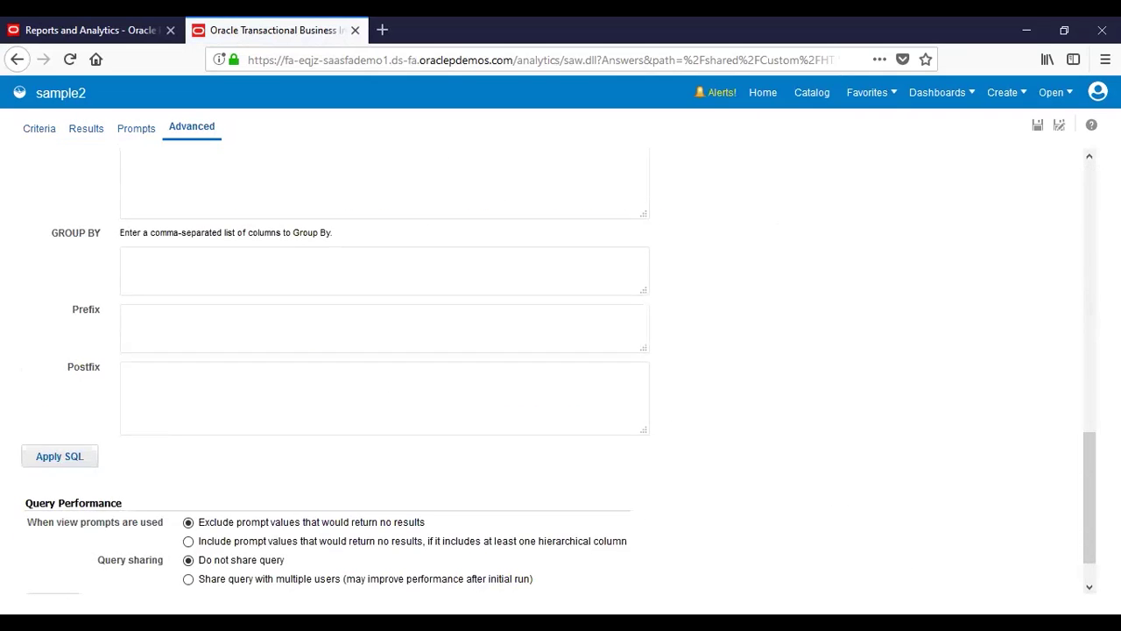
click(1089, 157)
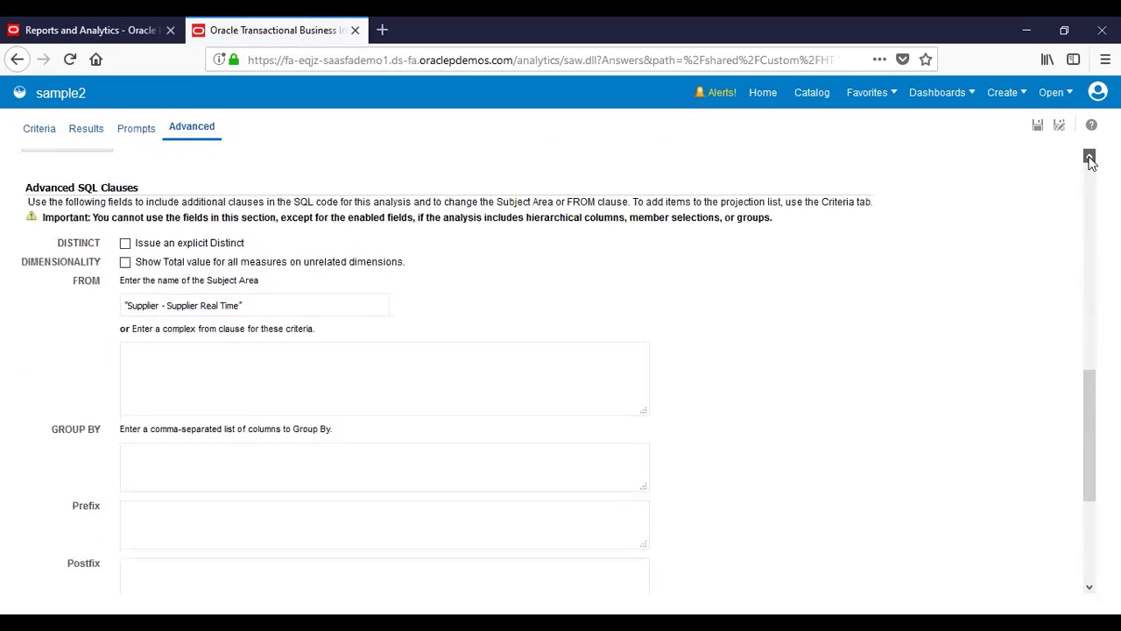
click(1090, 157)
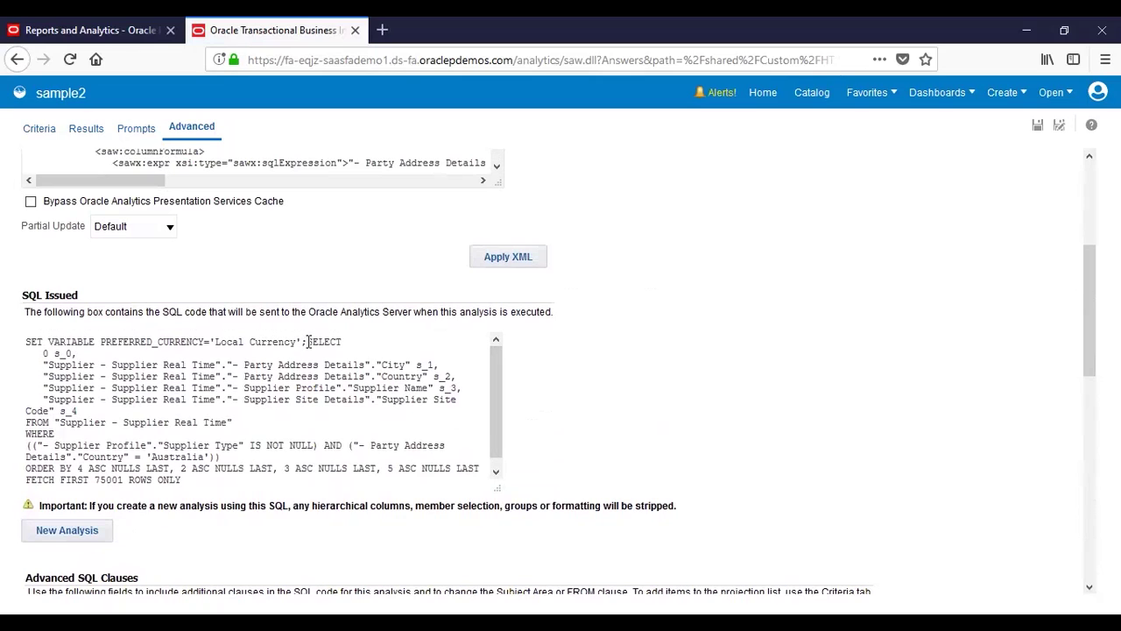
drag(306, 341, 409, 538)
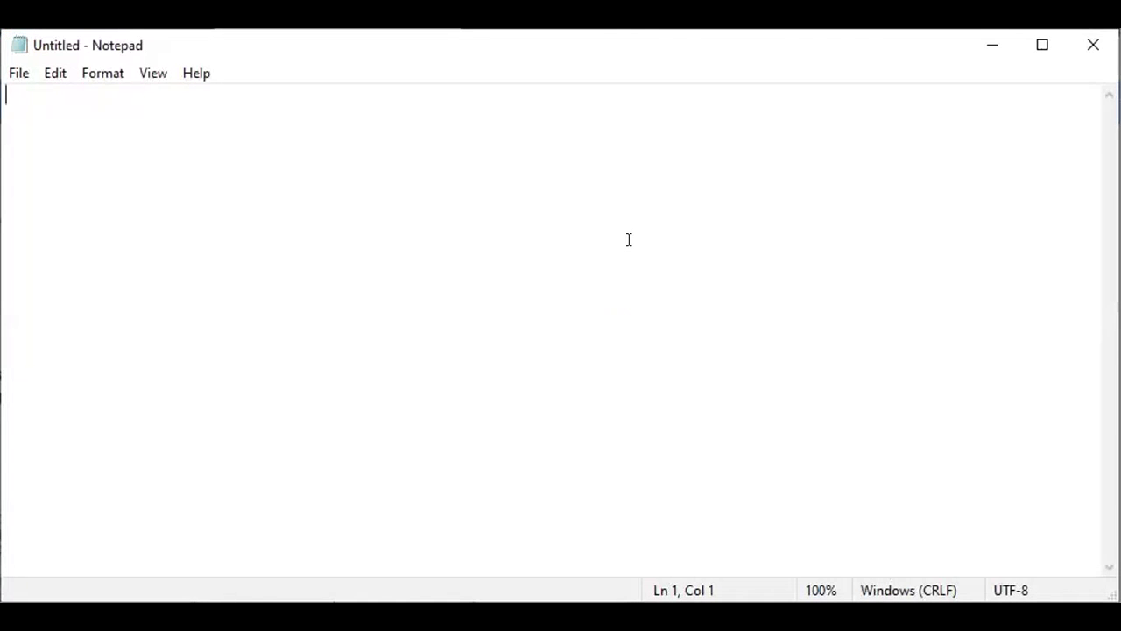
Paste the sample2 supplier SQL query into a new Notepad note.
text(SELECT    0 s_0,    "Supplier - Supplier Real Time"."- Party Address Details"."City" s_1,    "Supplier - Supplier Real Time"."- Party Address Details"."Country" s_2,    "Supplier - Supplier Real Time"."- Supplier Profile"."Supplier Name" s_3,    "Supplier - Supplier Real Time"."- Supplier Site Details"."Supplier Site Code" s_4 FROM "Supplier - Supplier Real Time" WHERE (("- Supplier Profile"."Supplier Type" IS NOT NULL) AND ("- Party Address Details"."Country" = 'Australia')) ORDER BY 4 ASC NULLS LAST, 2 ASC NULLS LAST, 3 ASC NULLS LAST, 5 ASC NULLS LAST FETCH FIRST 75001 ROWS ONLY)
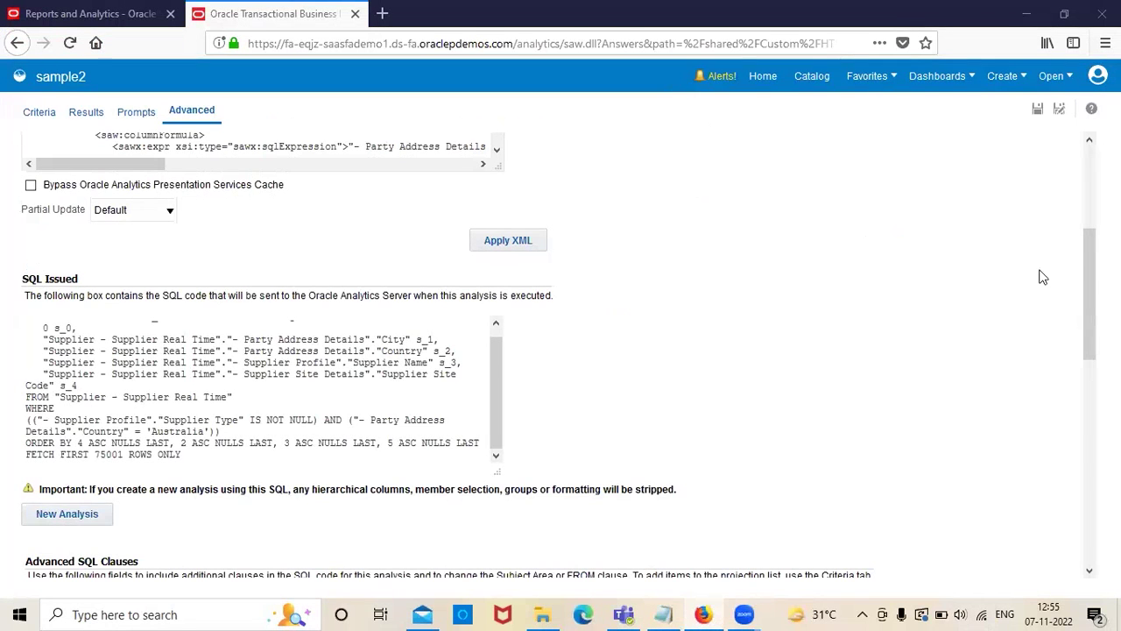
Start a new data model with a SQL Query data set named sample15.
click(1002, 77)
click(898, 382)
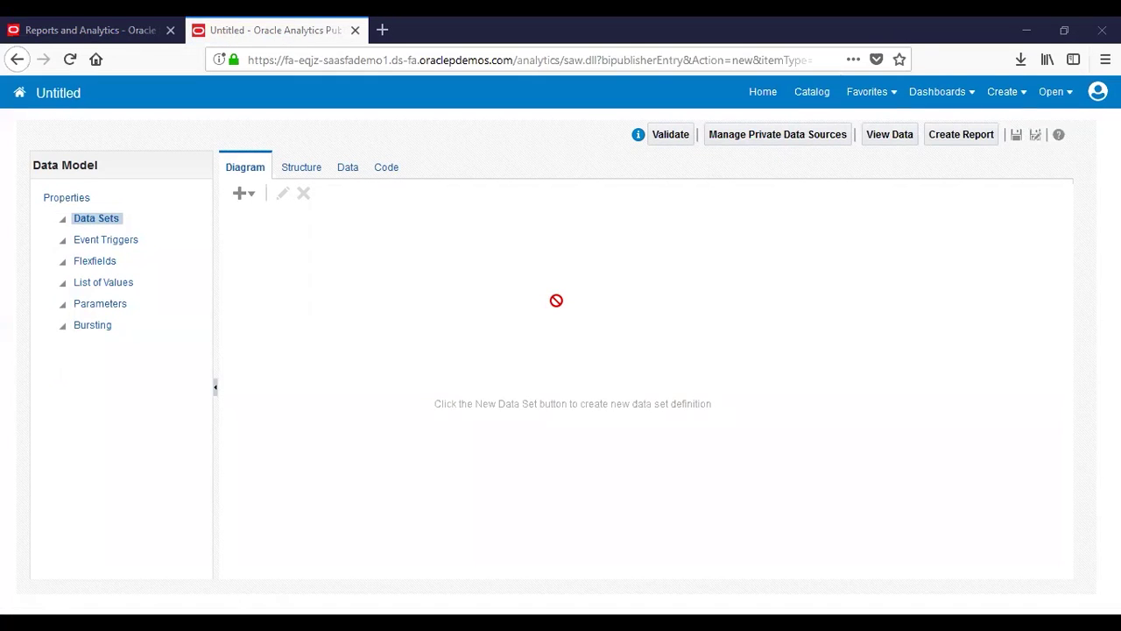
click(242, 196)
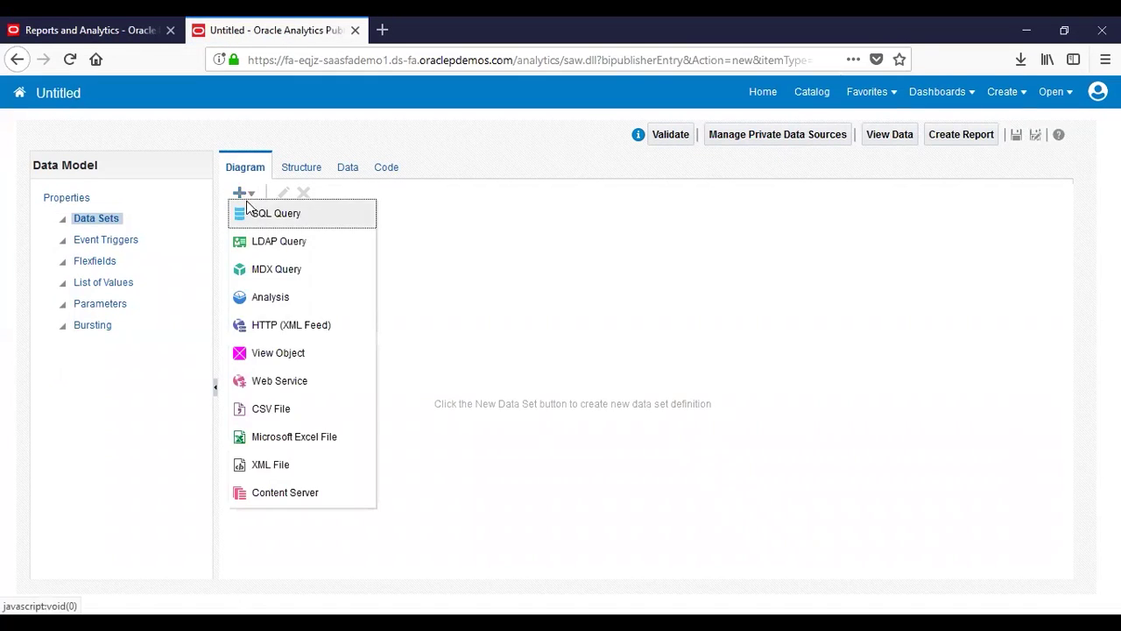
click(247, 211)
click(510, 222)
text(sample15)
Set the data source to Oracle BI EE, paste the supplier SQL, and confirm.
click(517, 254)
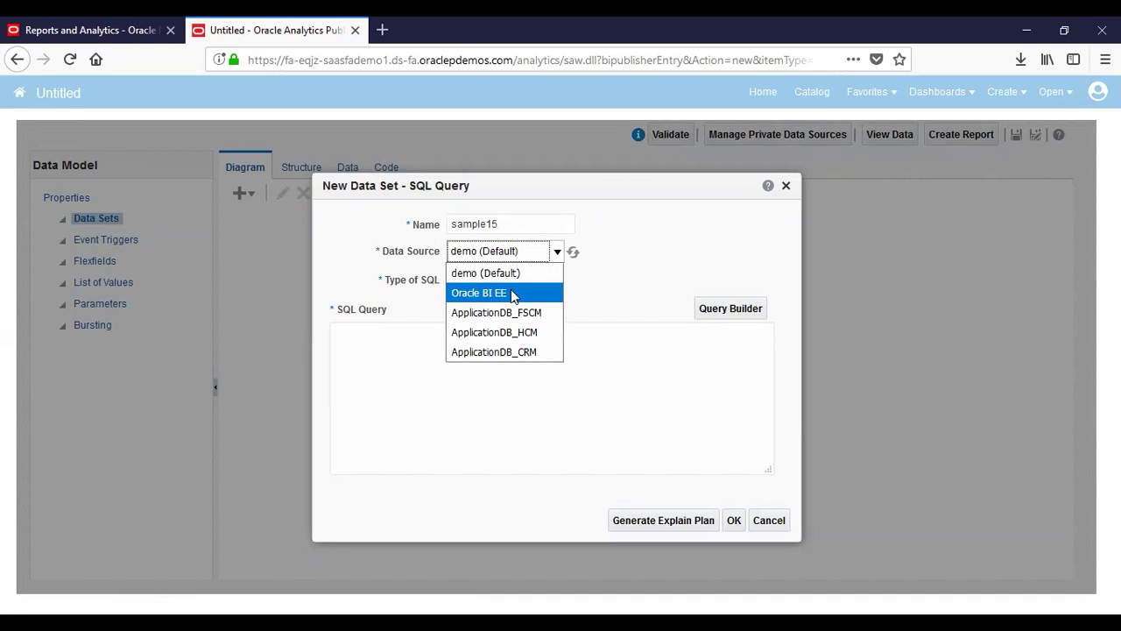
click(514, 294)
click(470, 392)
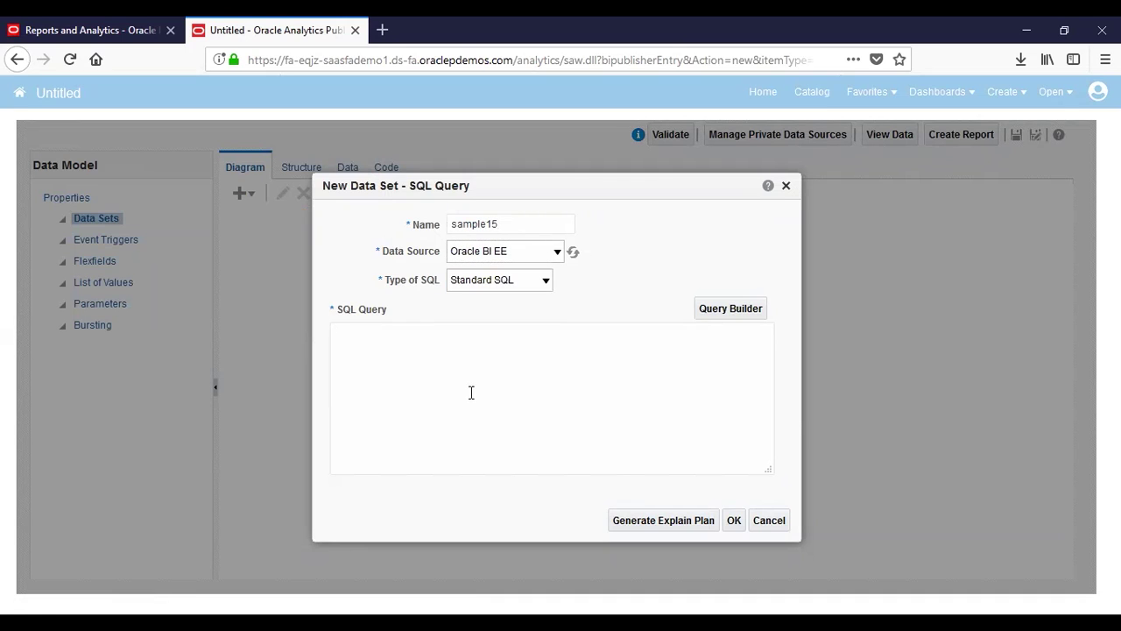
text(SELECT    "Supplier - Supplier Real Time"."- Party Address Details"."City" s_1,    "Supplier - Supplier Real Time"."- Party Address Details"."Country" s_2,    "Supplier - Supplier Real Time"."- Supplier Profile"."Supplier Name" s_3,    "Supplier - Supplier Real Time"."- Supplier Site Details"."Supplier Site Code" s_4 FROM "Supplier - Supplier Real Time" WHERE (("- Supplier Profile"."Supplier Type" IS NOT NULL) AND ("- Party Address Details"."Country" = 'Australia')) ORDER BY 4 ASC NULLS LAST, 2 ASC NULLS LAST, 3 ASC NULLS LAST FETCH FIRST 75001 ROWS ONLY)
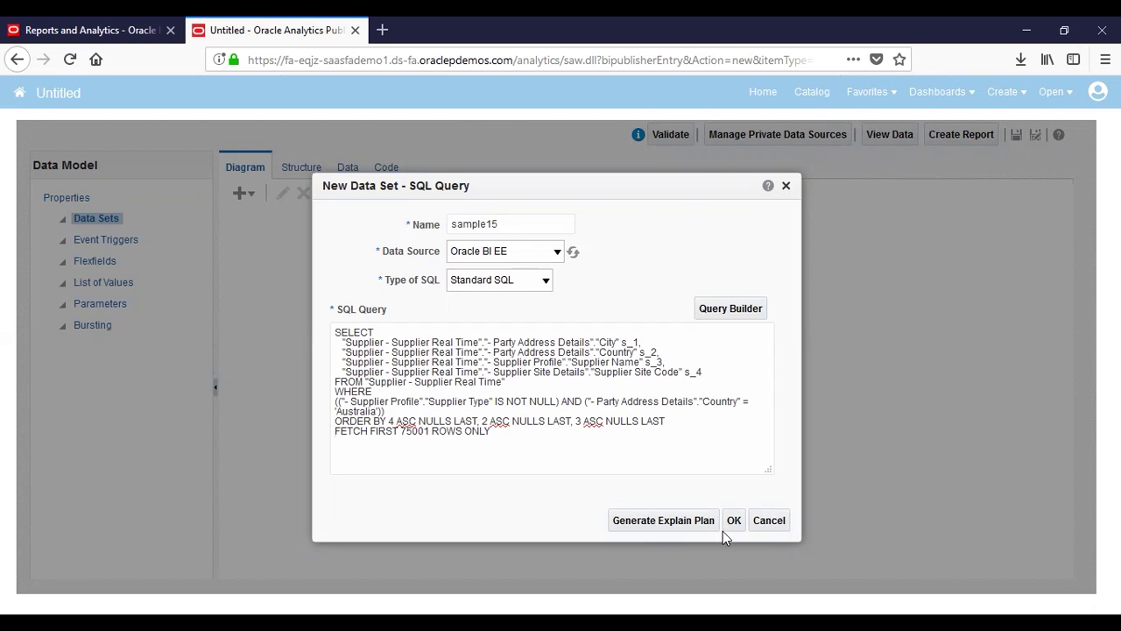
click(733, 521)
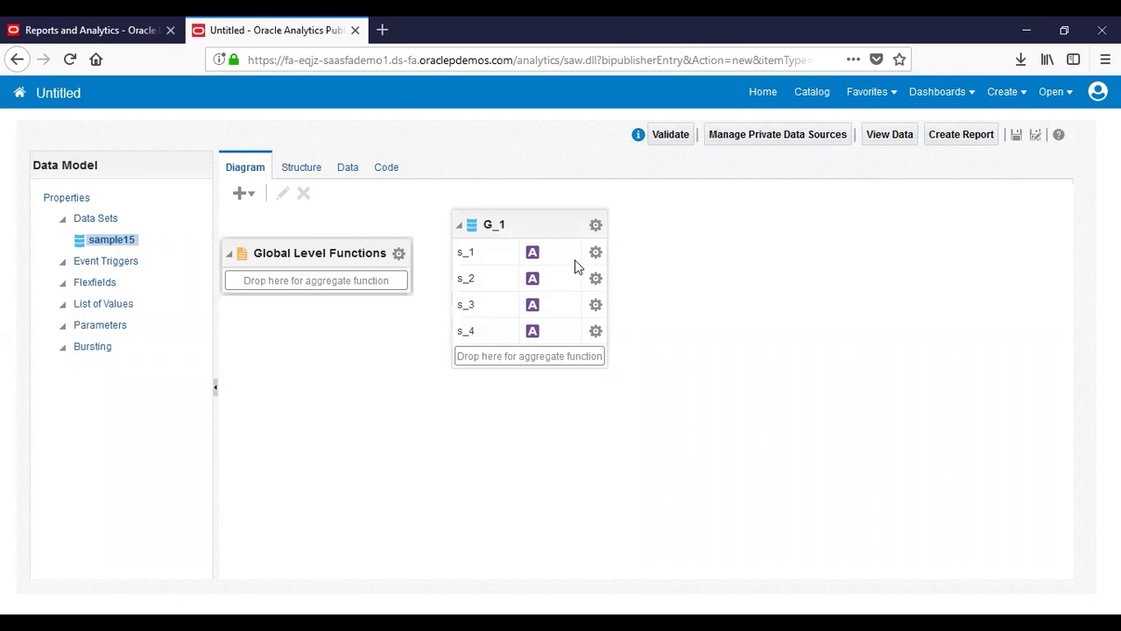
Rename column s_1 to City in its alias and display name.
click(595, 253)
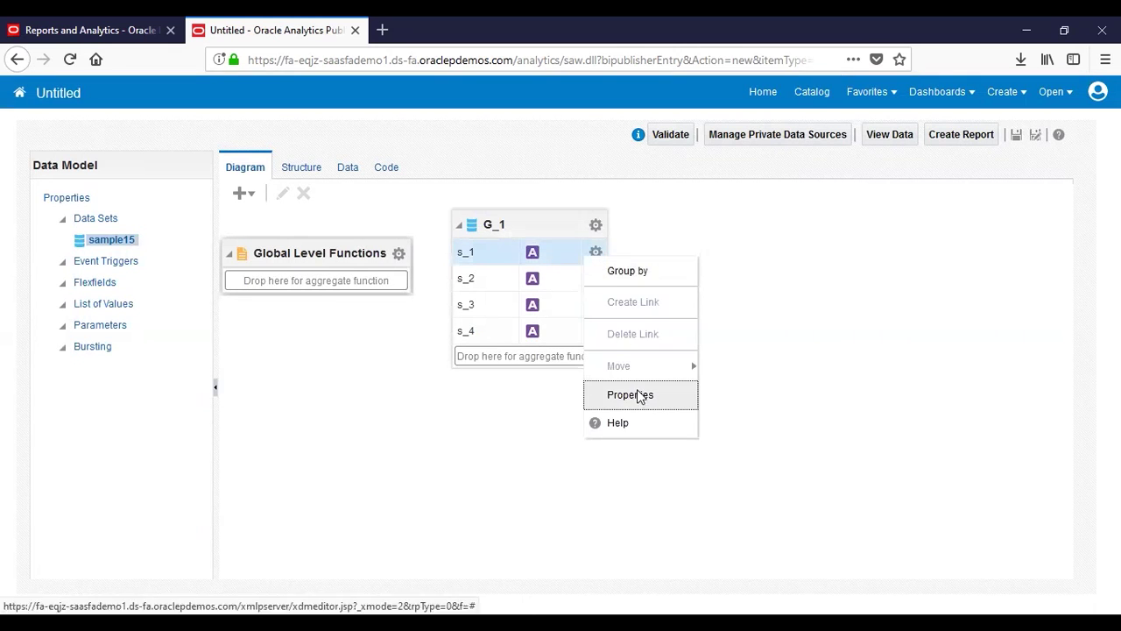
click(638, 396)
key(BackSpace)
key(BackSpace)
key(BackSpace)
text(Clty)
click(523, 312)
text(City)
click(669, 486)
Rename column s_2 to Country in its alias and display name.
click(595, 279)
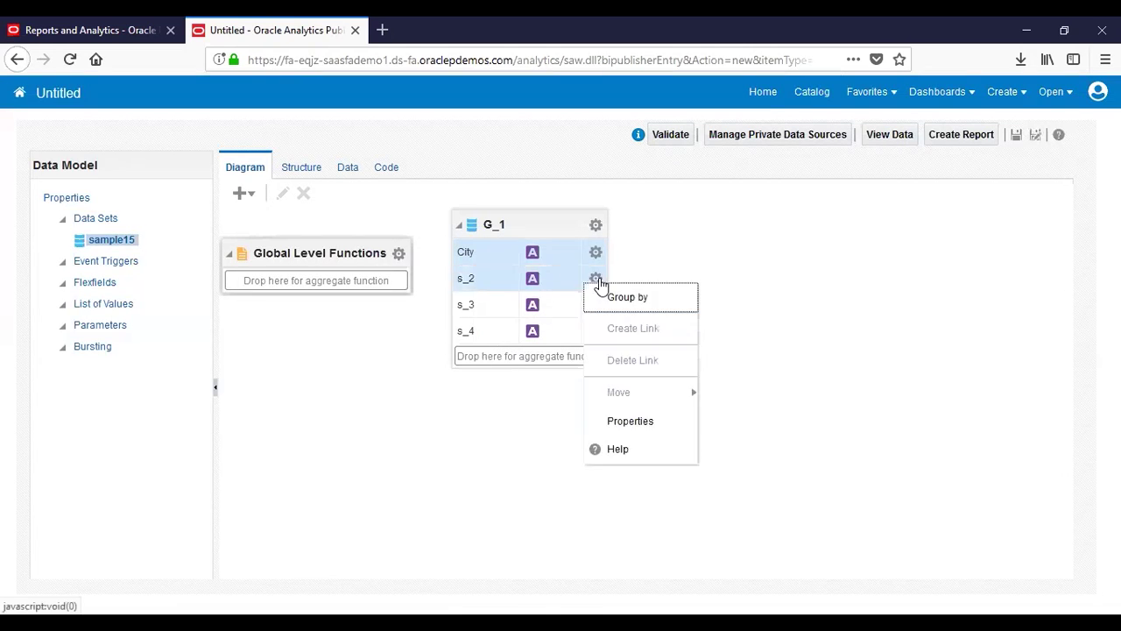
click(620, 421)
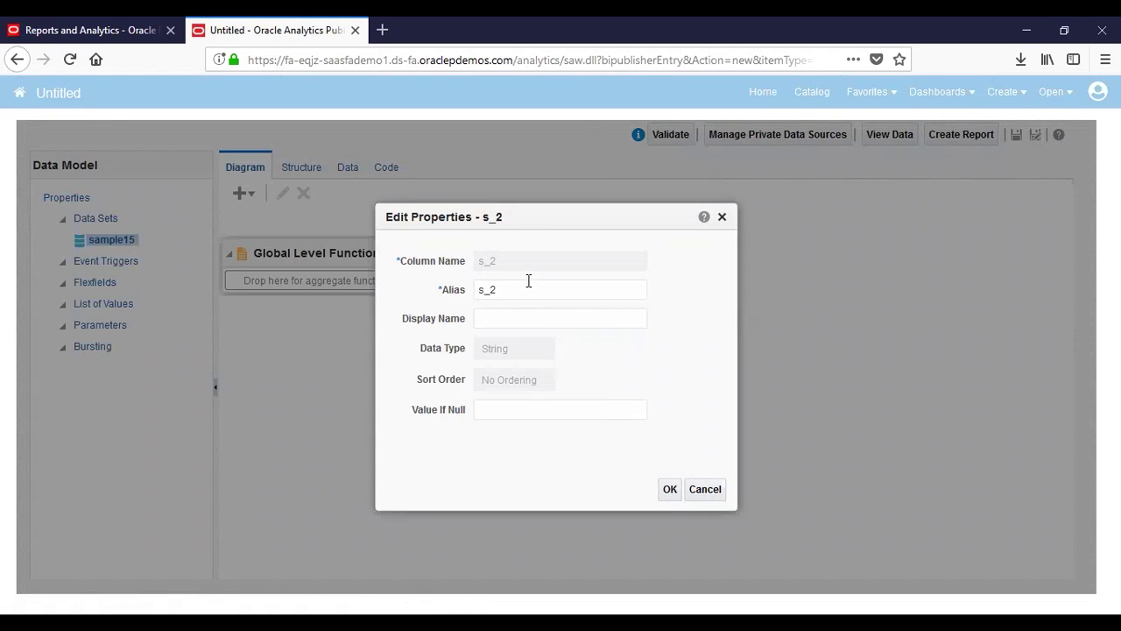
key(BackSpace)
key(BackSpace)
key(BackSpace)
text(Country)
click(537, 317)
text(Country)
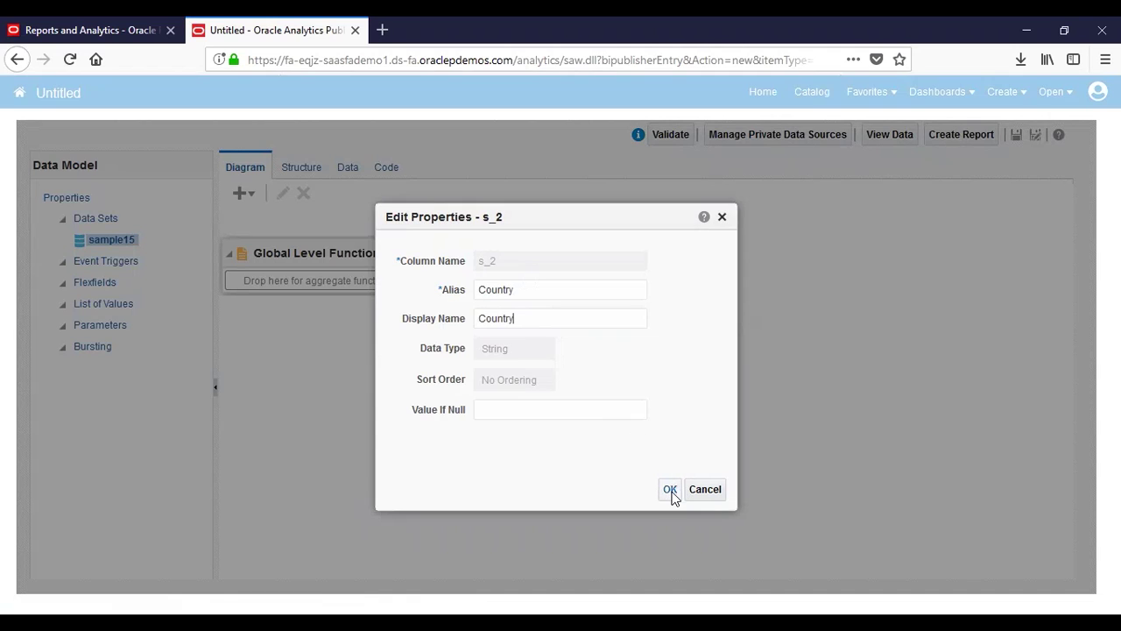
click(670, 490)
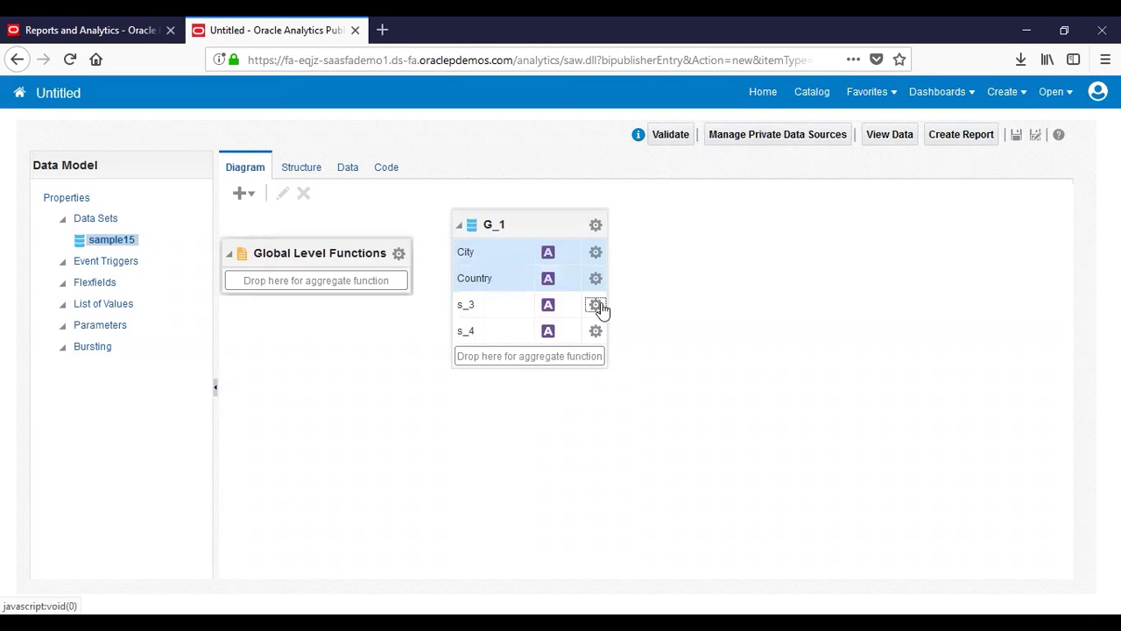
Rename column s_3 to Name, correcting the misspelled alias.
click(597, 305)
click(626, 448)
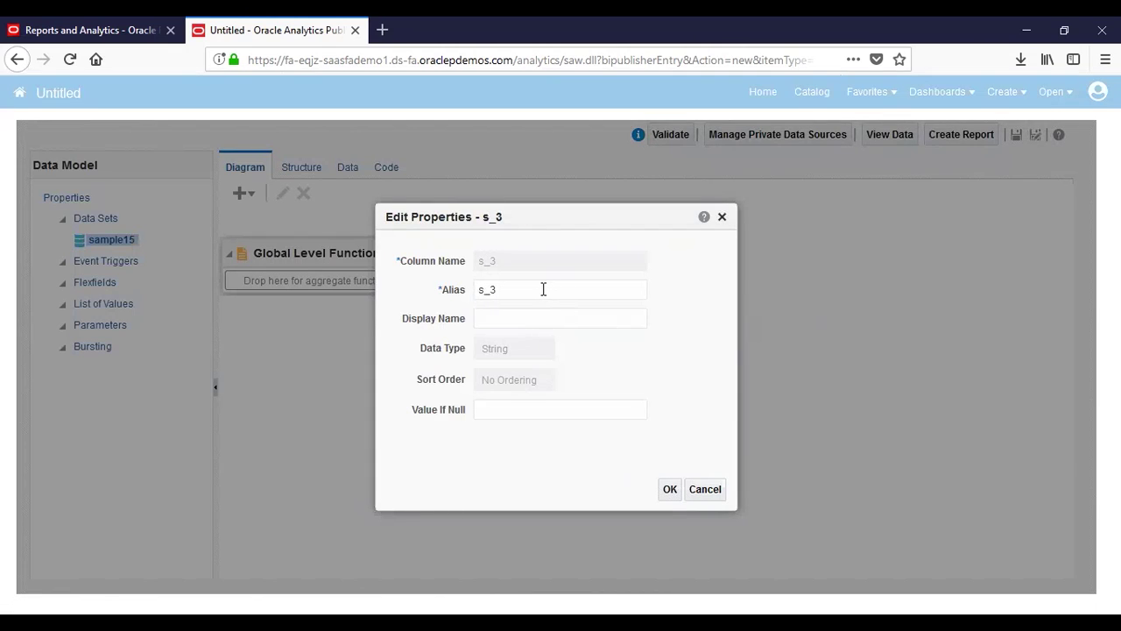
key(BackSpace)
key(BackSpace)
key(BackSpace)
text(Nmae)
key(BackSpace)
key(BackSpace)
key(BackSpace)
text(ame)
text(Nm)
key(BackSpace)
text(ame)
click(670, 489)
Rename column s_4 to Site in its alias and display name.
click(596, 330)
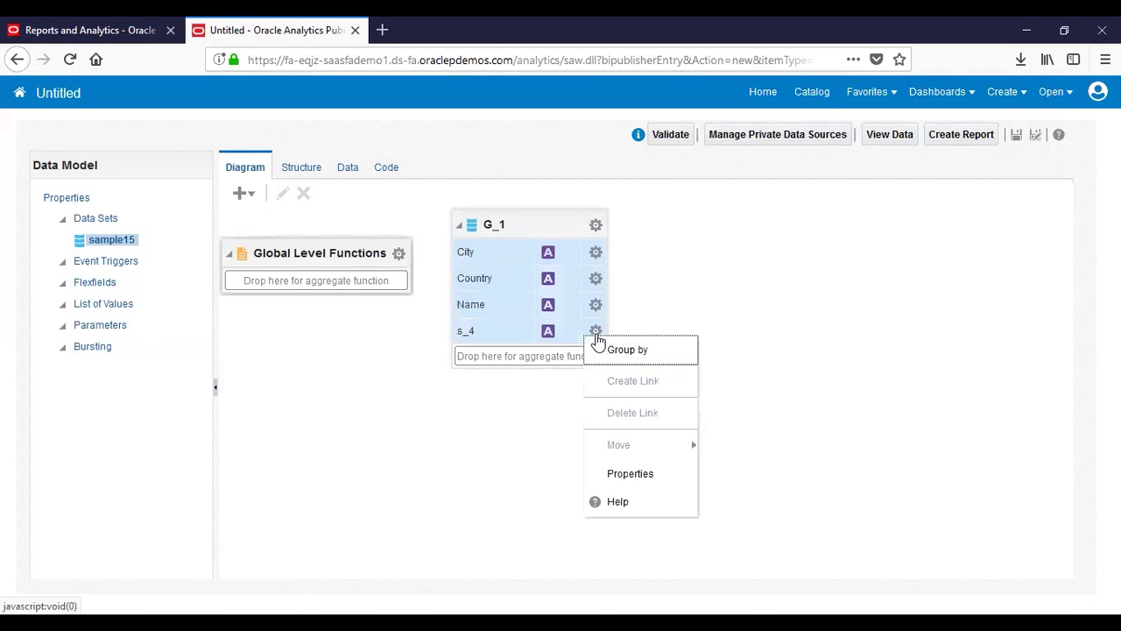
click(640, 474)
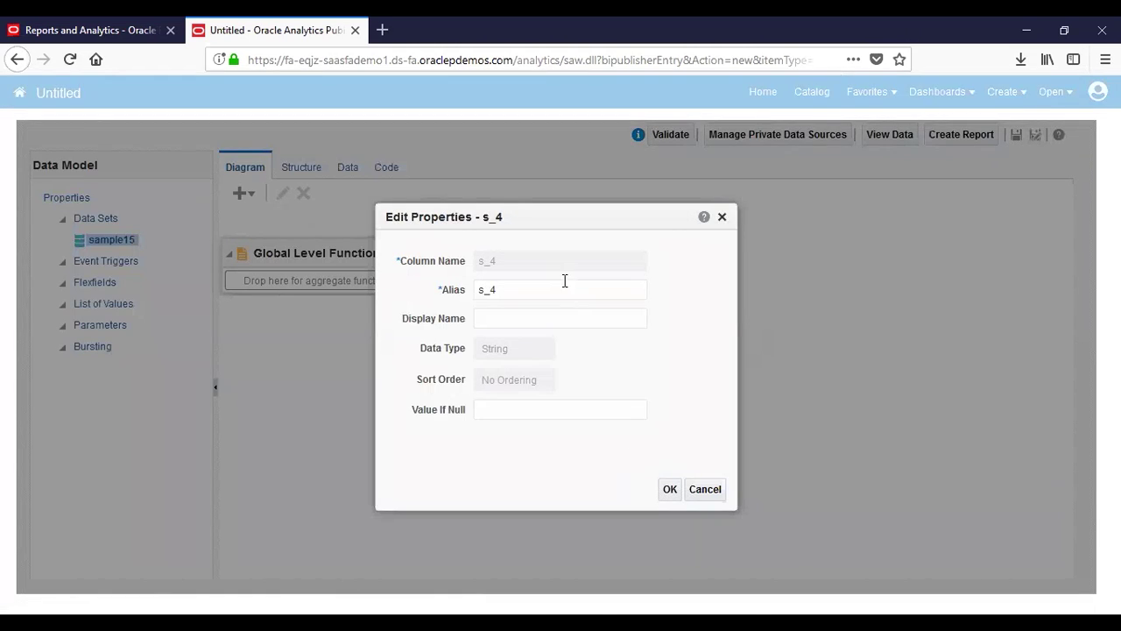
key(BackSpace)
key(BackSpace)
key(BackSpace)
text(Site)
text(Site)
click(667, 492)
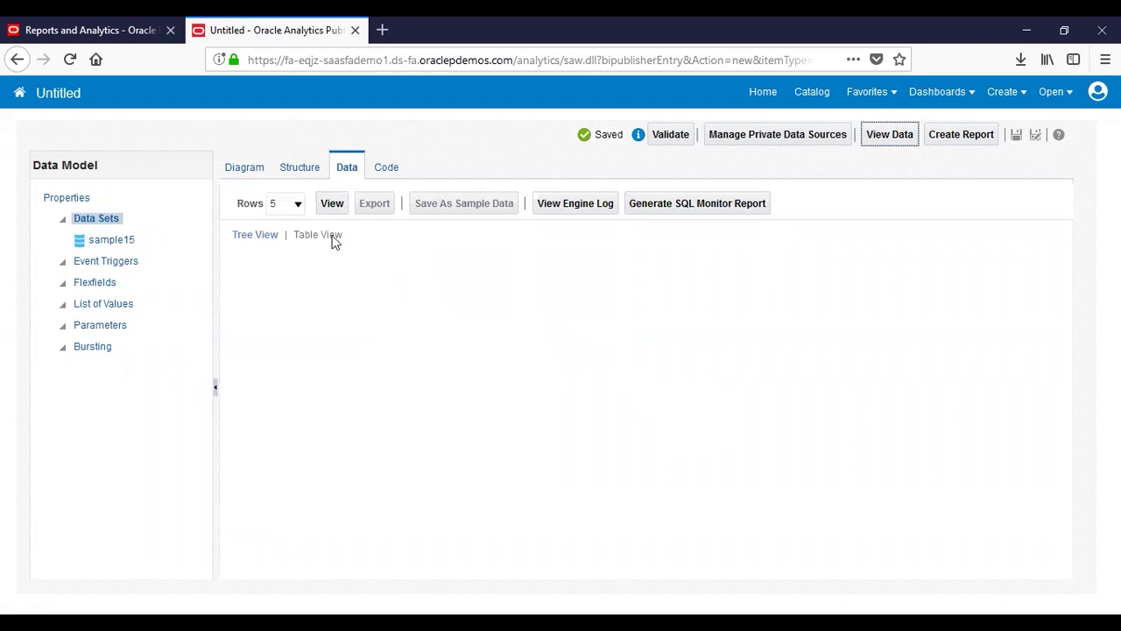
Preview 10 rows of supplier data in Table View and export them as an XML file.
click(298, 205)
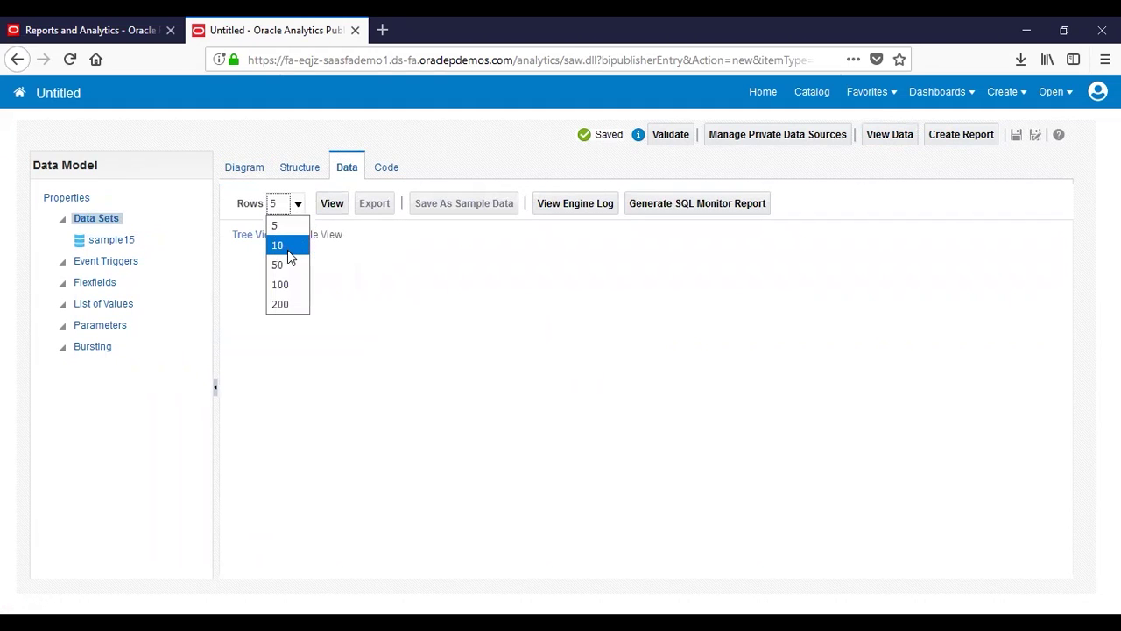
click(288, 250)
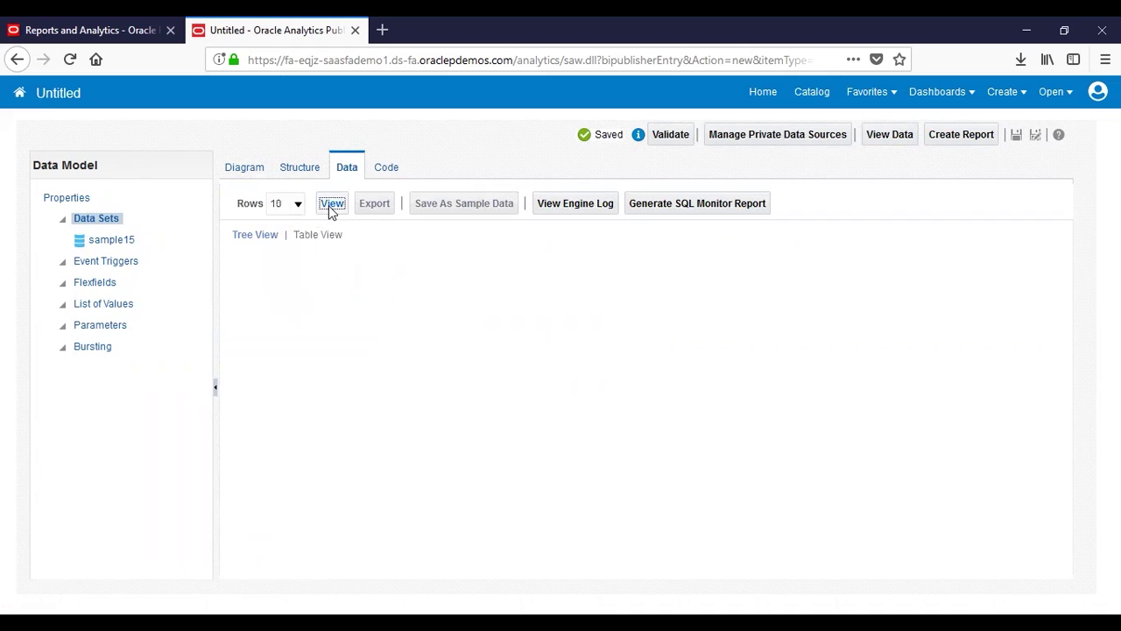
click(332, 208)
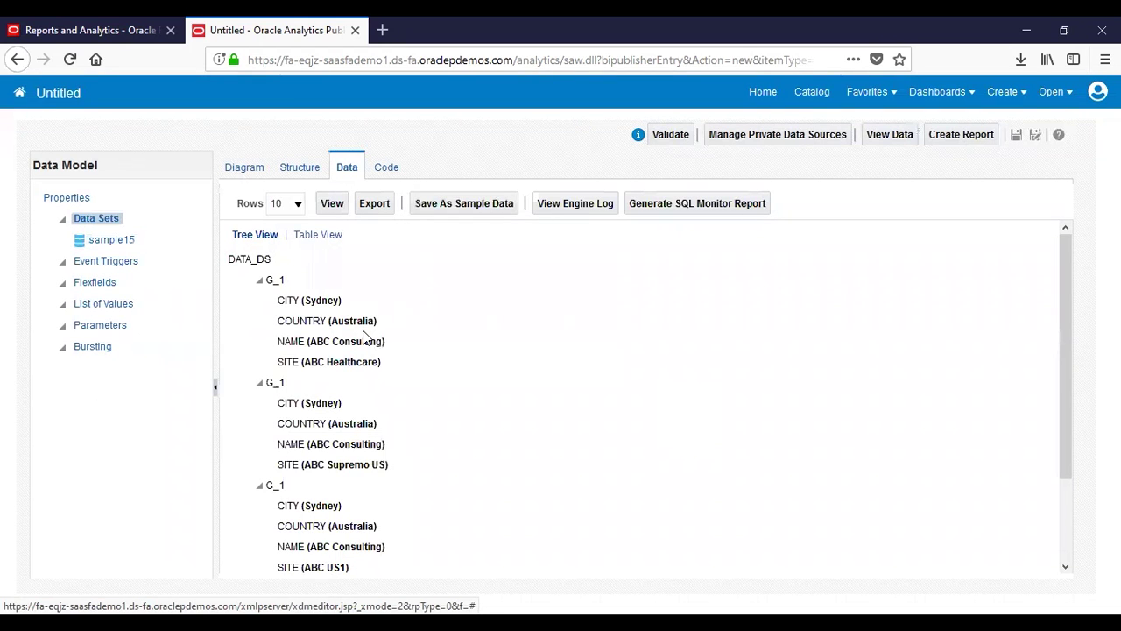
click(306, 233)
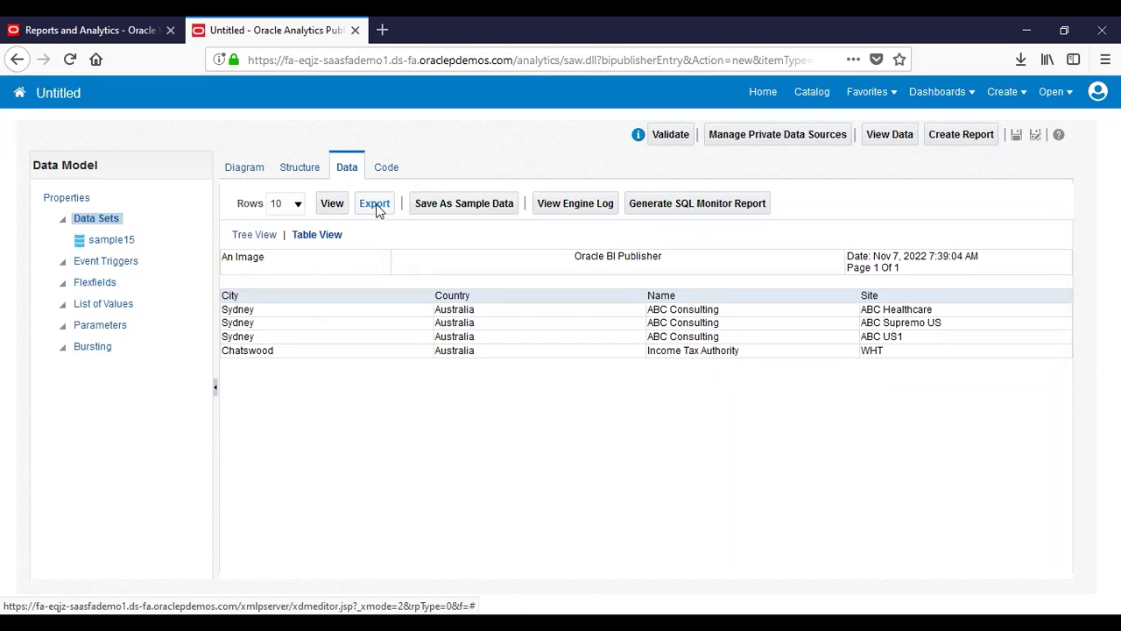
click(377, 207)
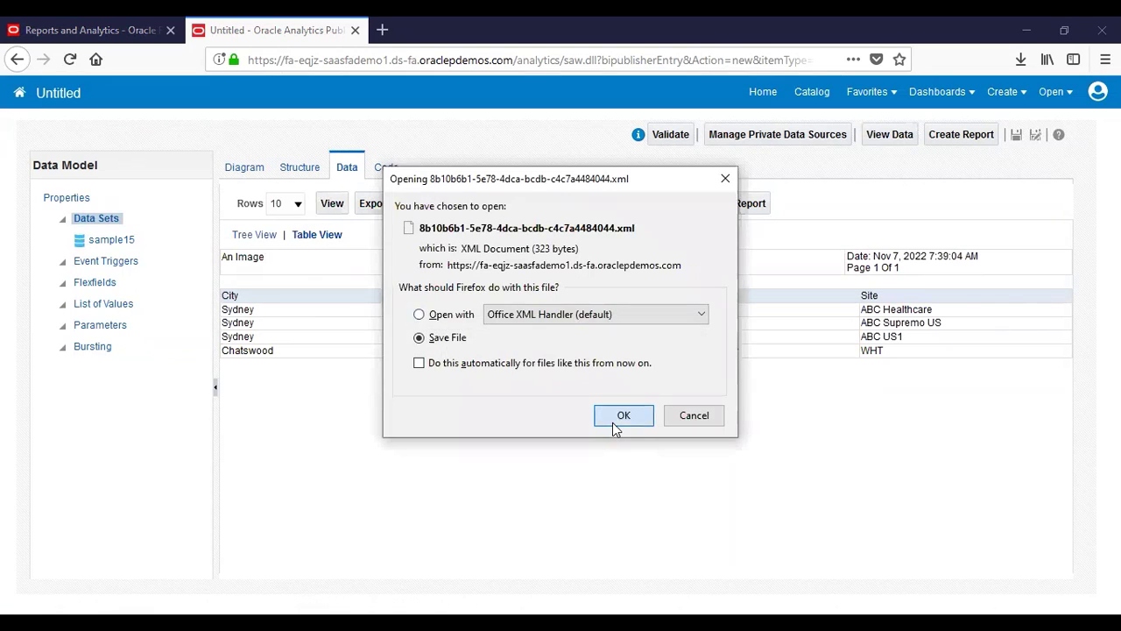
click(613, 422)
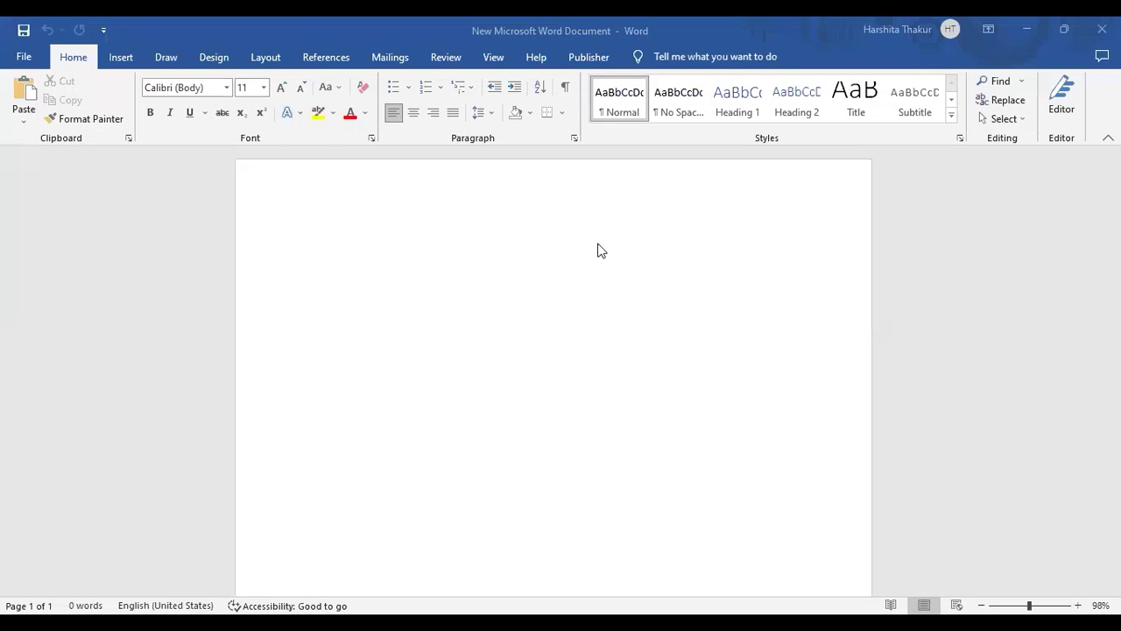
Load the newest exported XML file from Downloads as the template's sample data.
click(508, 261)
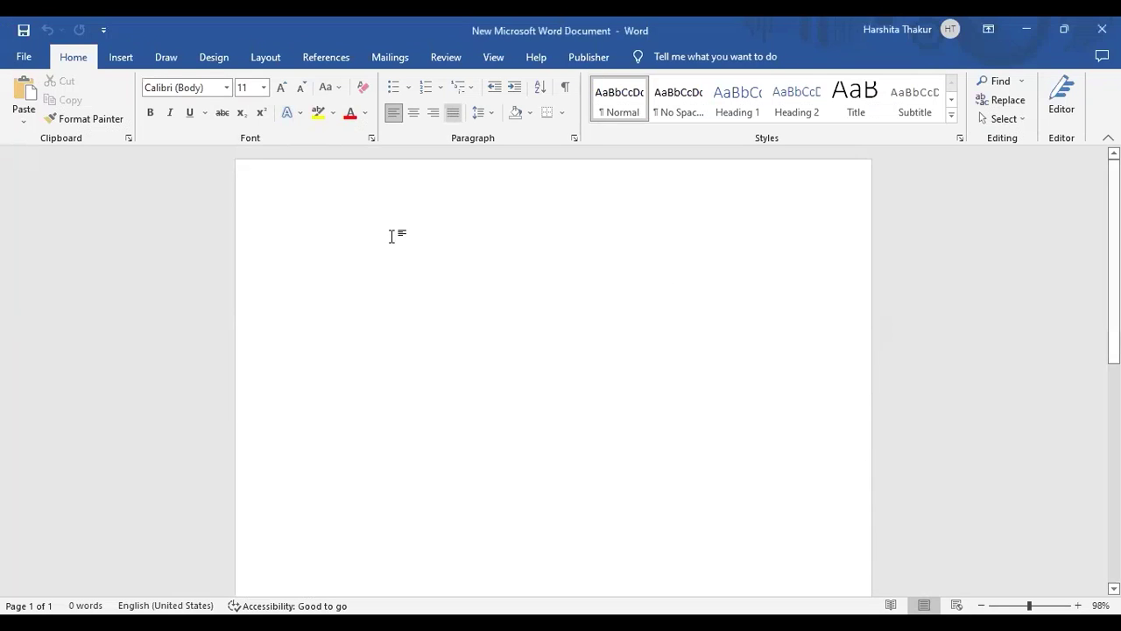
click(588, 56)
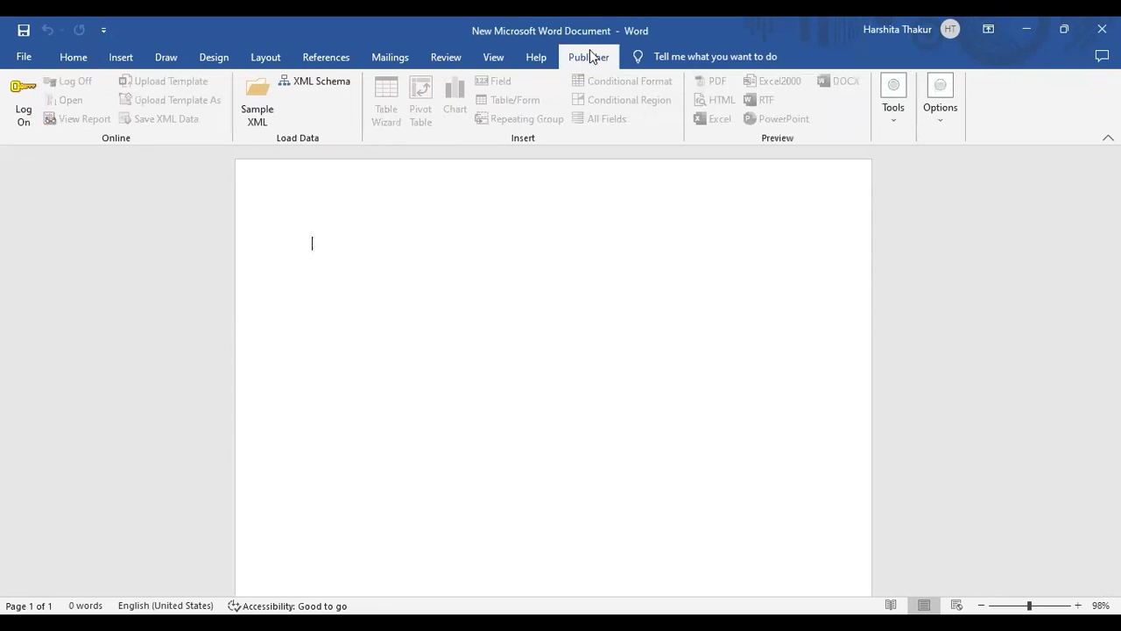
click(251, 98)
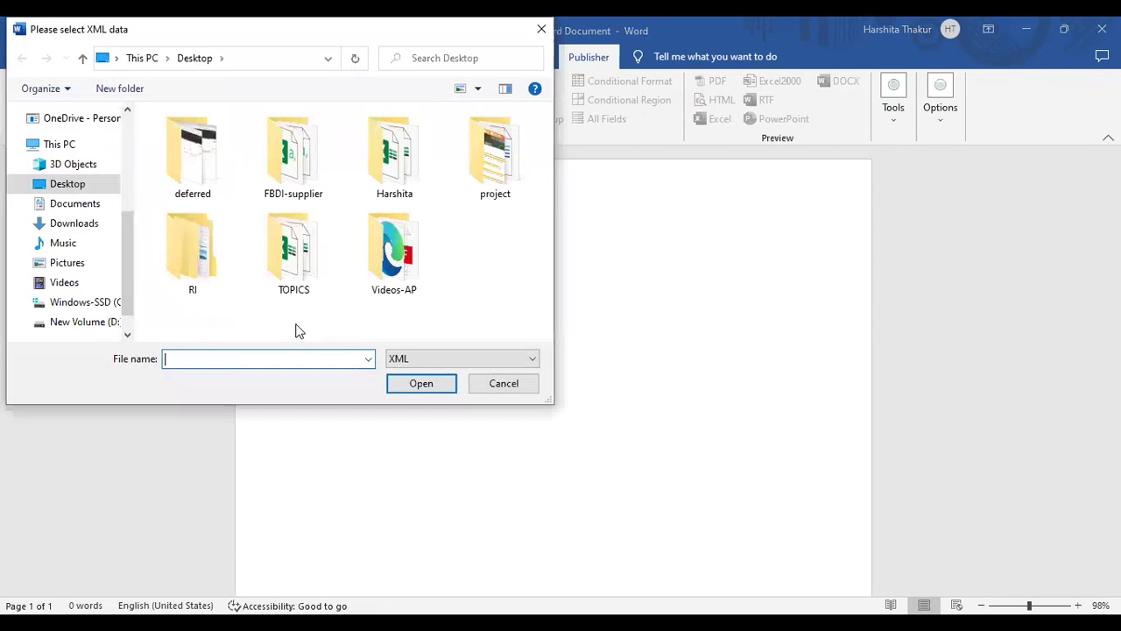
click(67, 227)
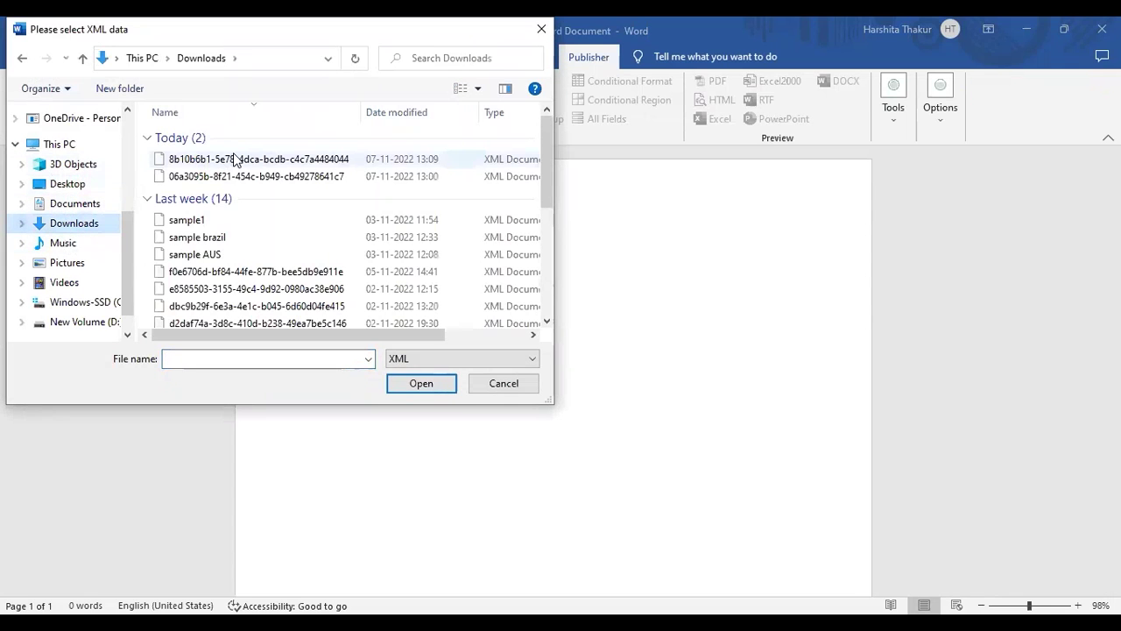
click(306, 158)
click(416, 388)
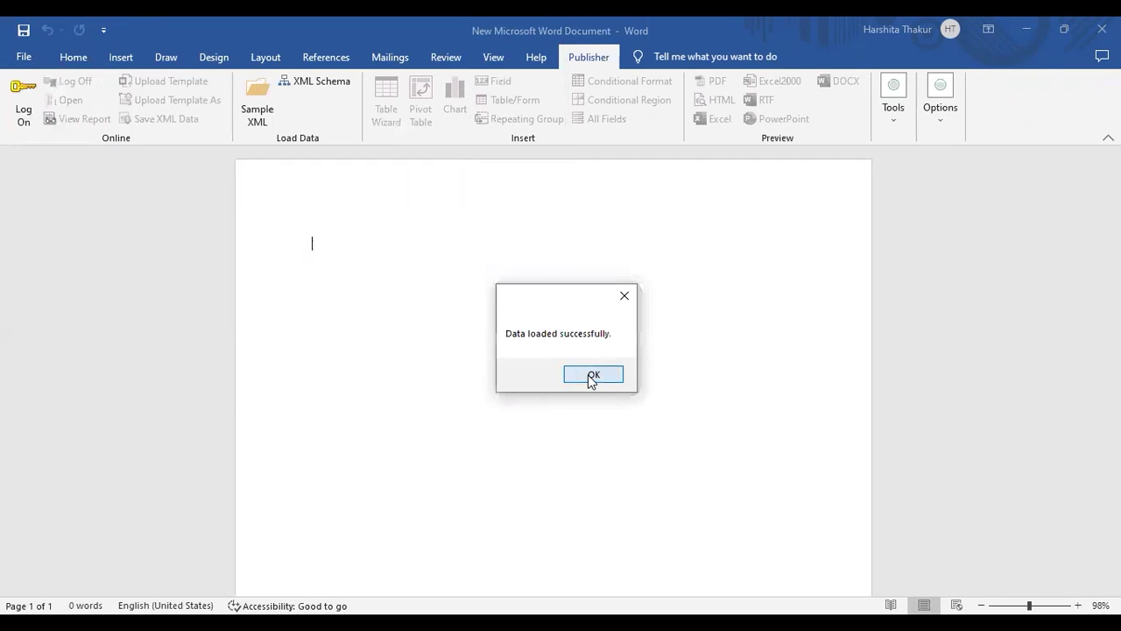
click(590, 376)
click(386, 101)
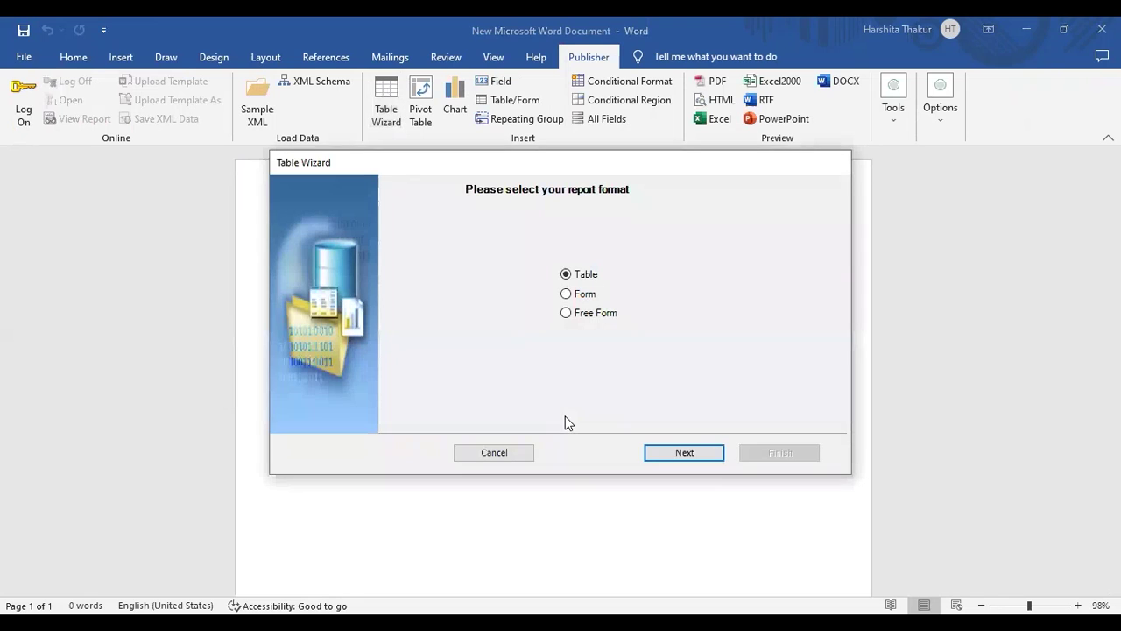
In the Table Wizard, keep Table format and add all four data fields.
click(694, 452)
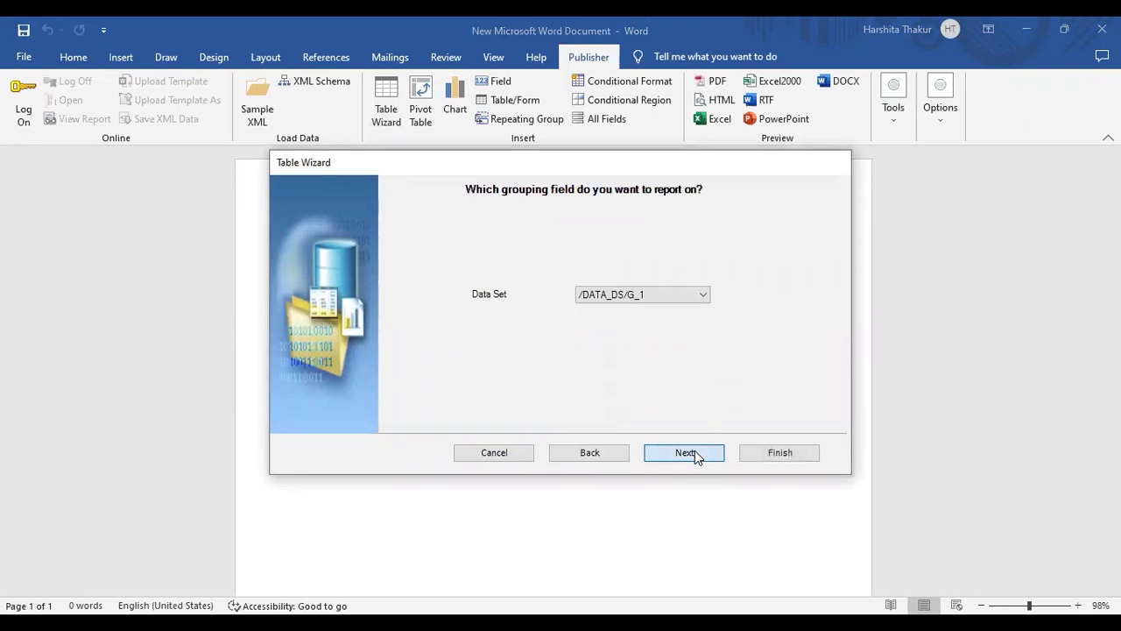
click(696, 457)
click(595, 295)
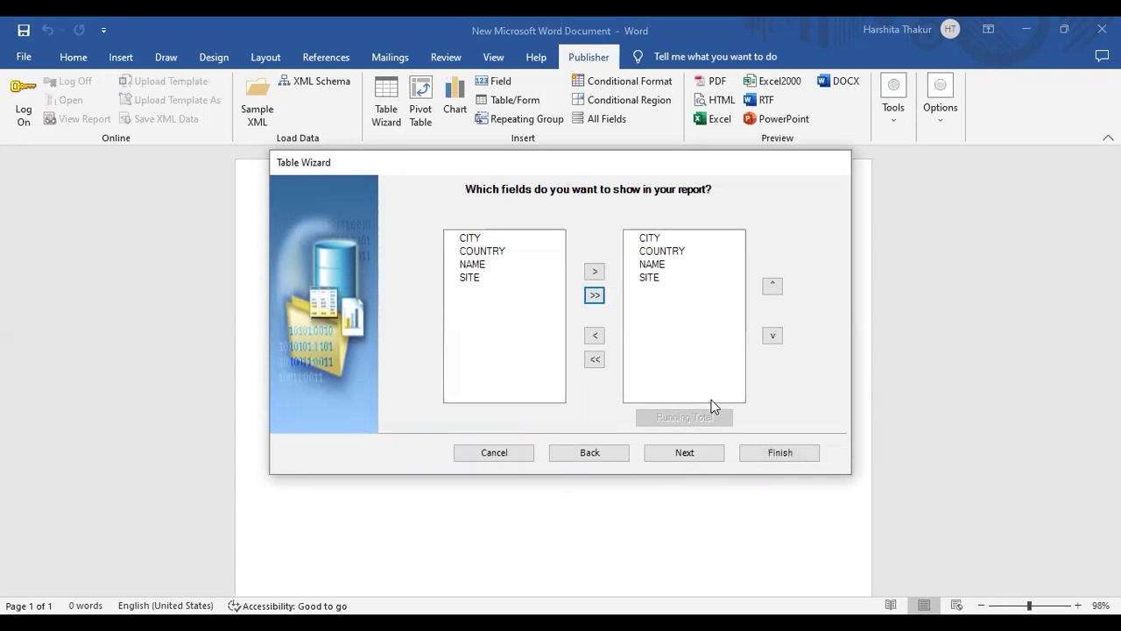
click(702, 463)
Group the table by COUNTRY then CITY and finish inserting it.
click(494, 233)
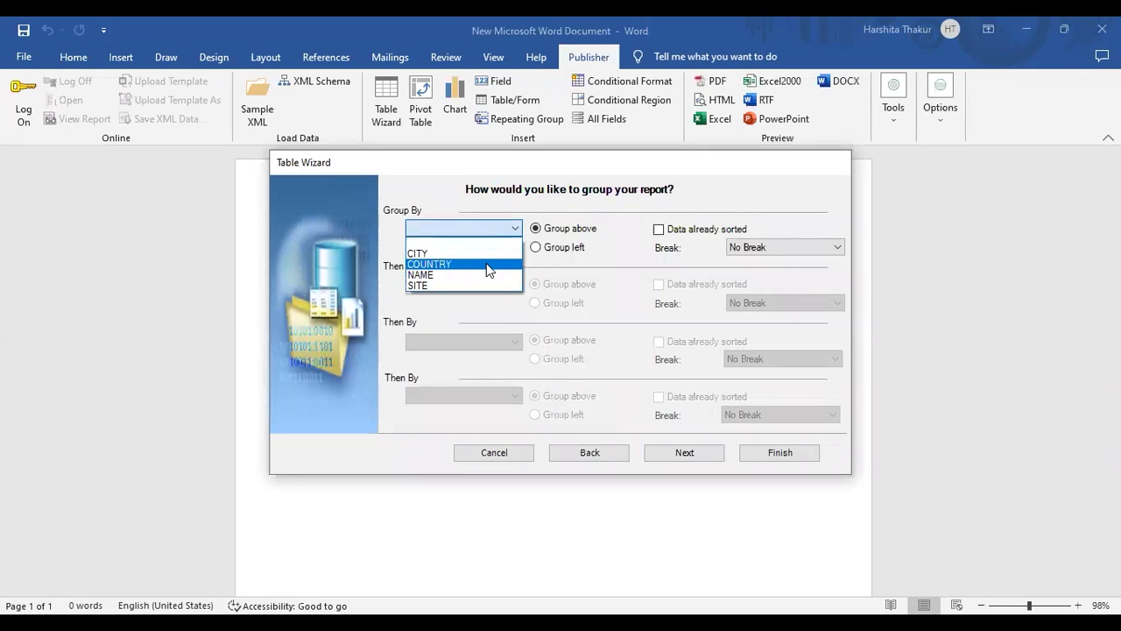
click(487, 264)
click(488, 285)
click(480, 313)
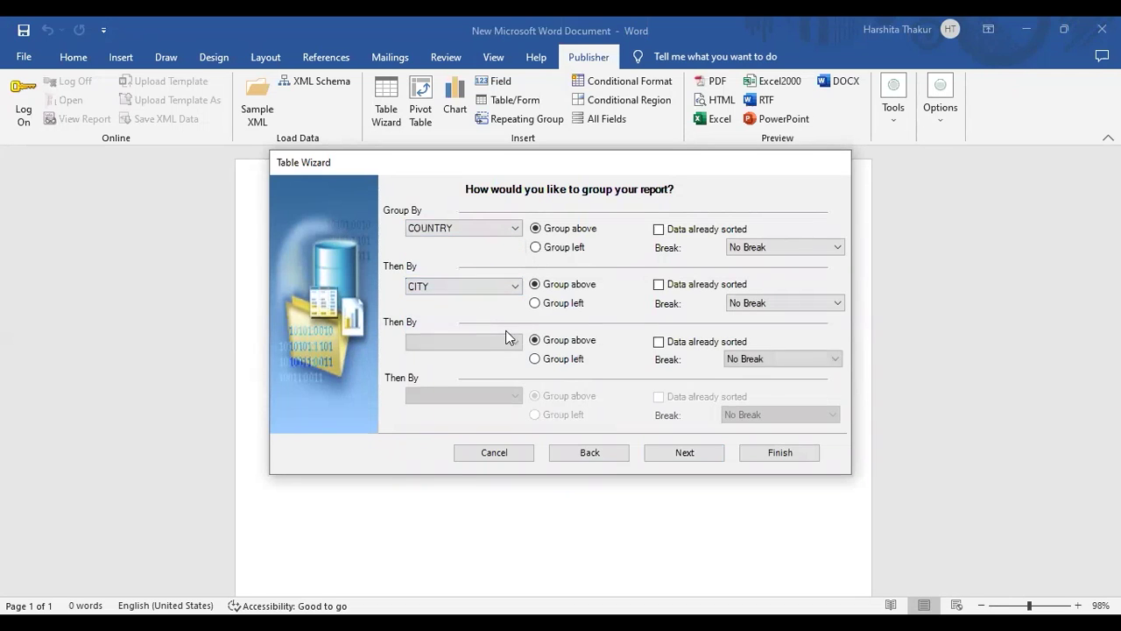
click(676, 455)
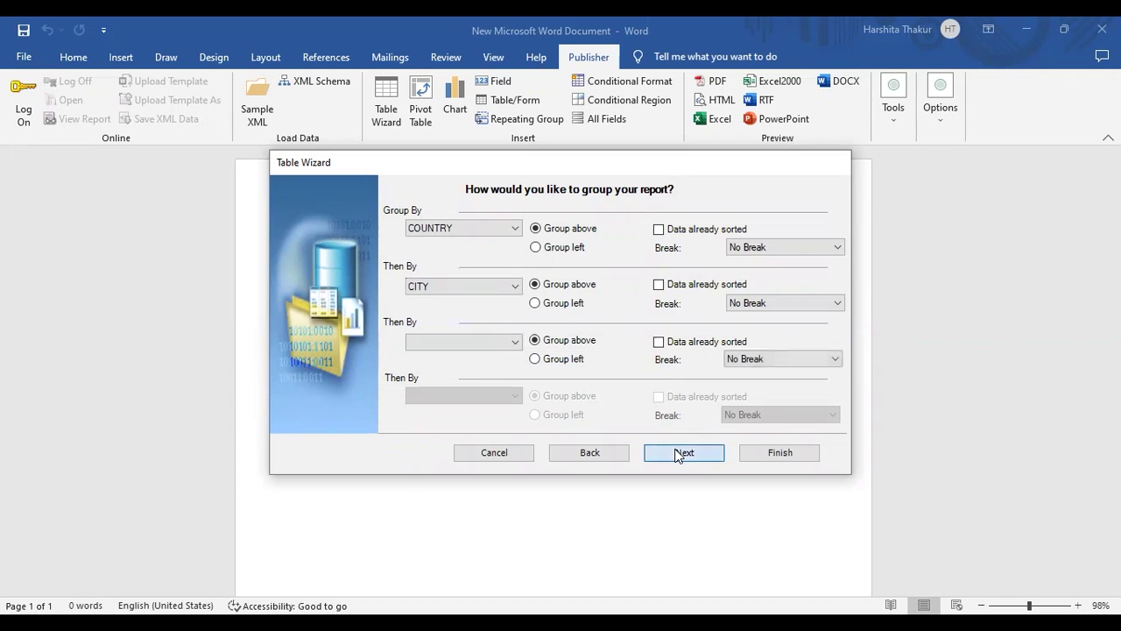
click(677, 455)
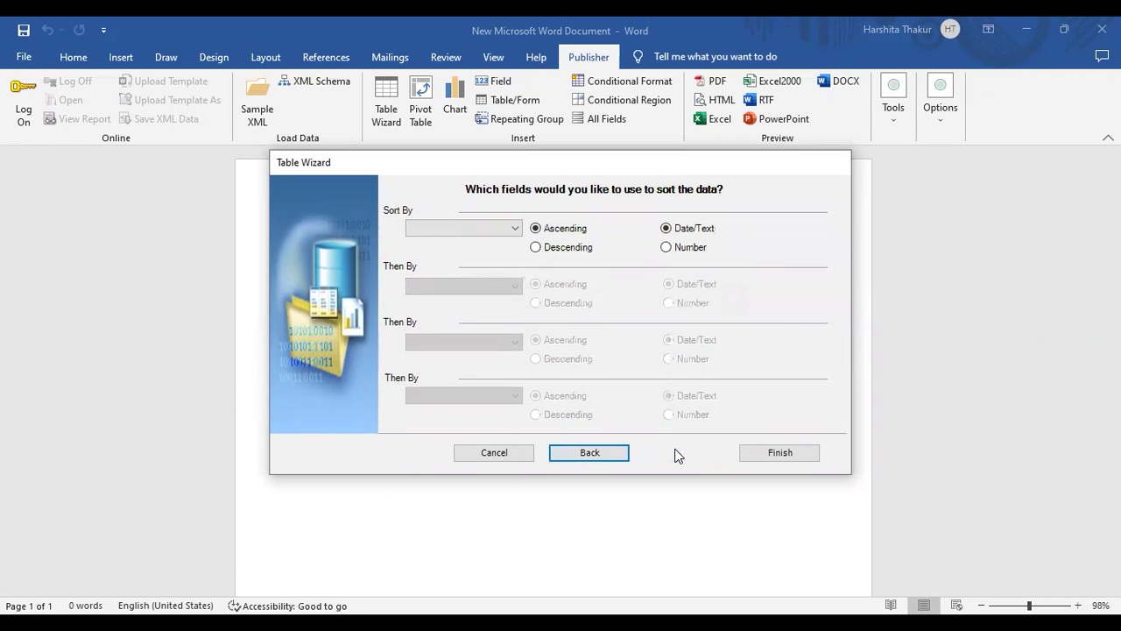
click(780, 453)
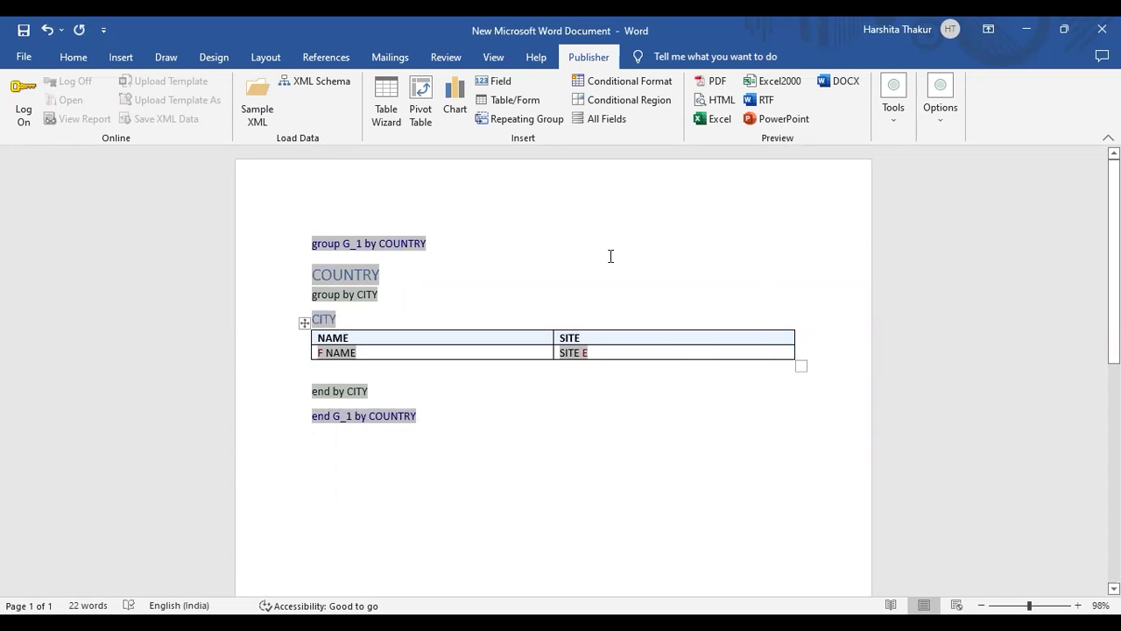
Preview the template as RTF, saving it to the Desktop with '12' appended to the name.
click(767, 102)
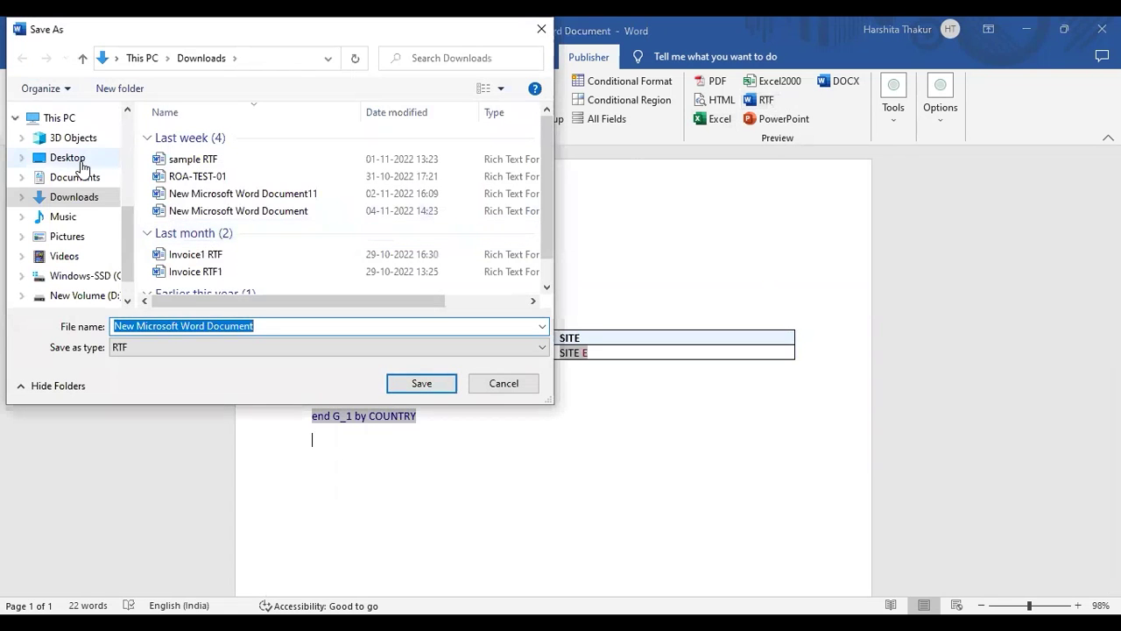
click(67, 158)
triple_click(271, 324)
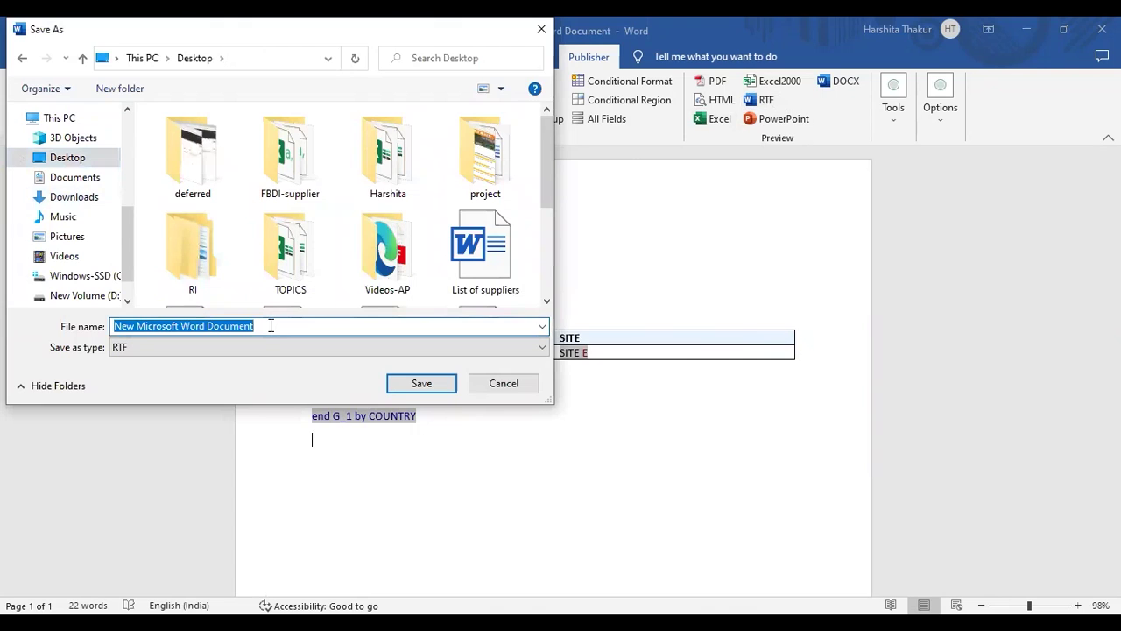
click(270, 325)
text(12)
click(421, 382)
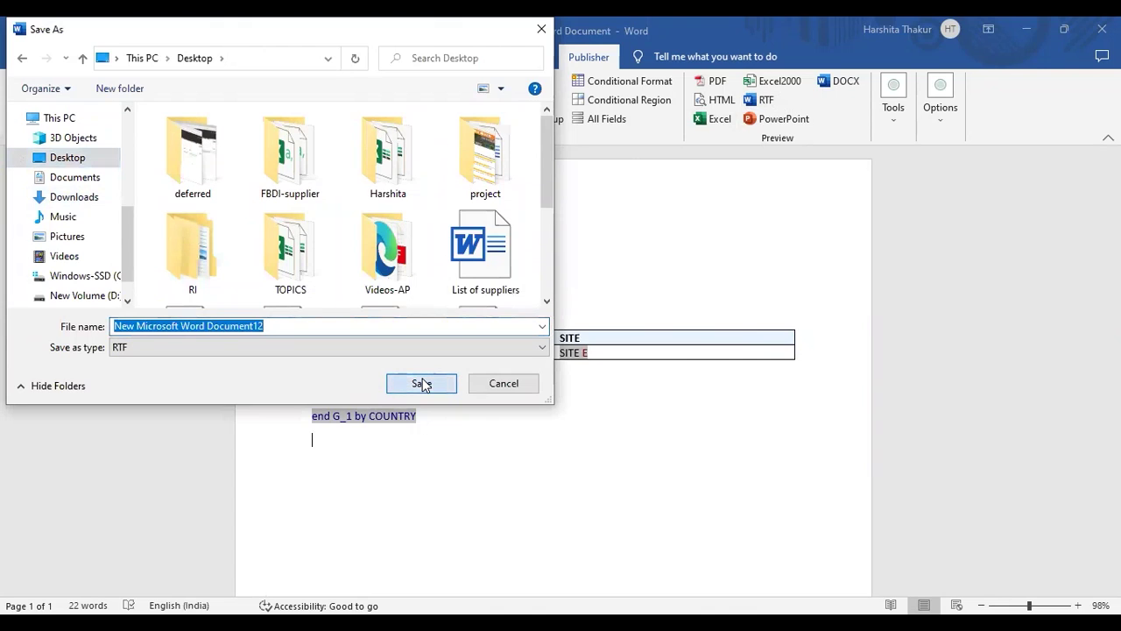
click(421, 383)
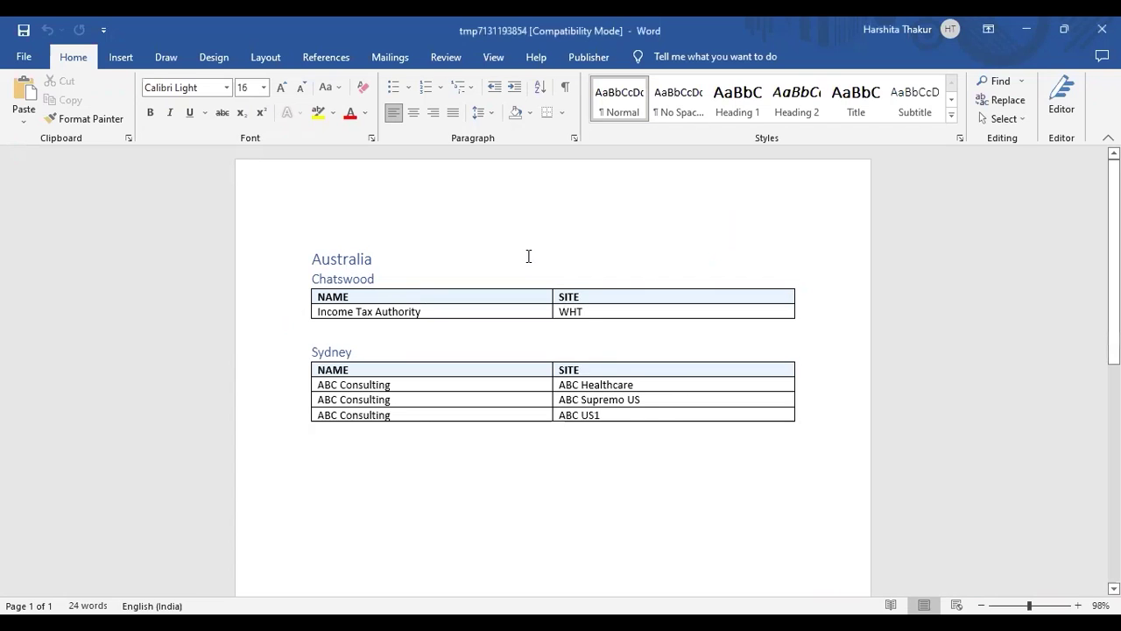
Prefix the Australia heading with 'Country Name:'.
text(C)
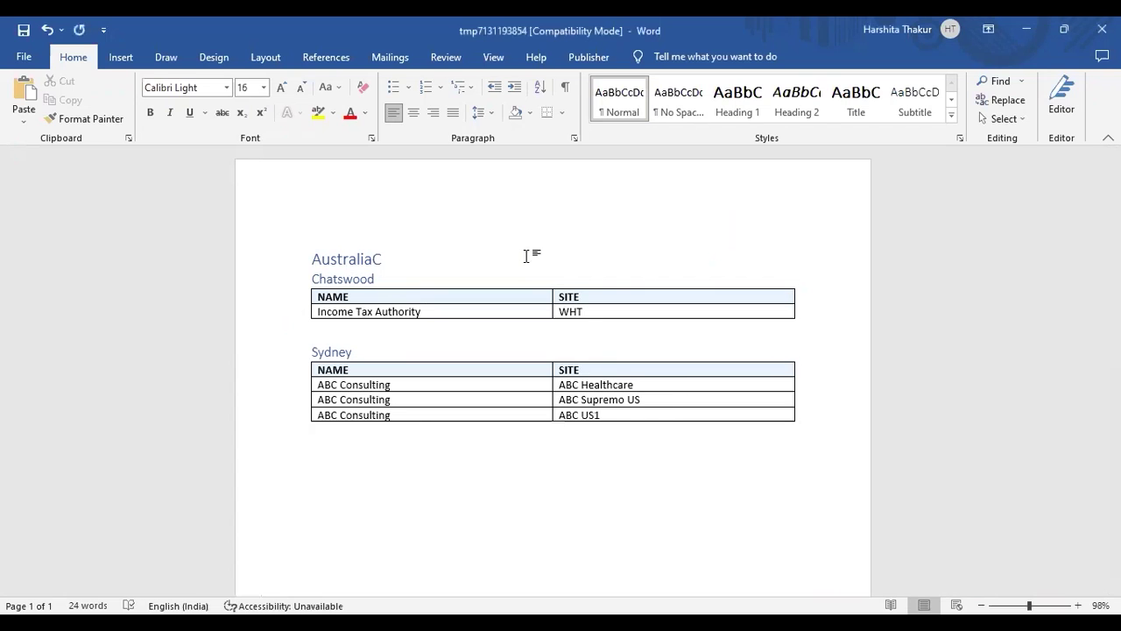
key(BackSpace)
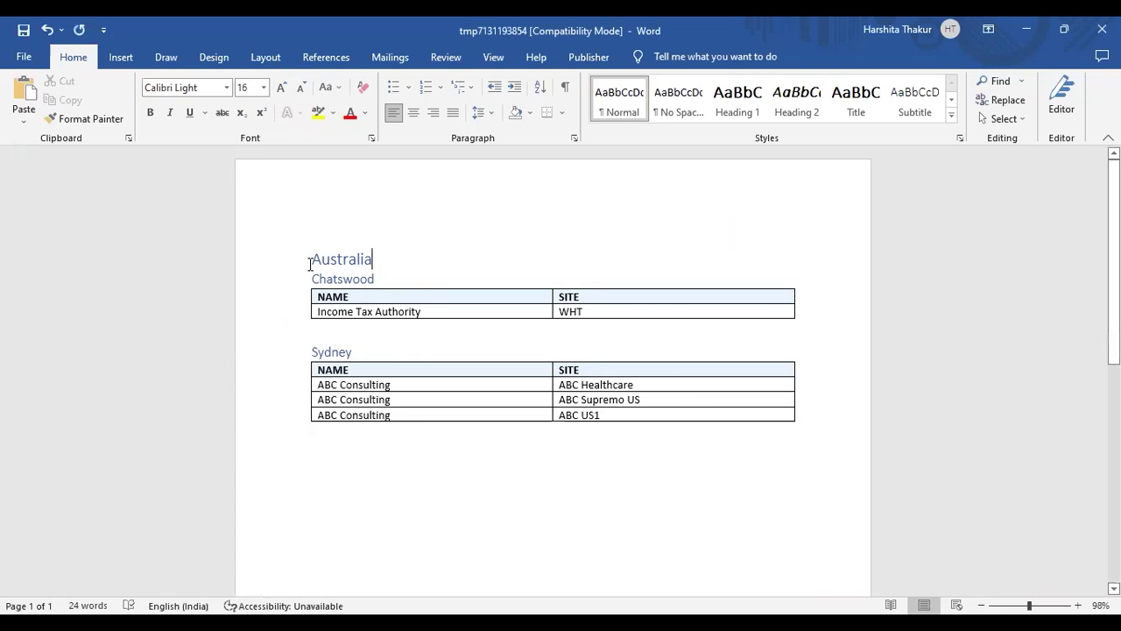
click(310, 261)
text(Country )
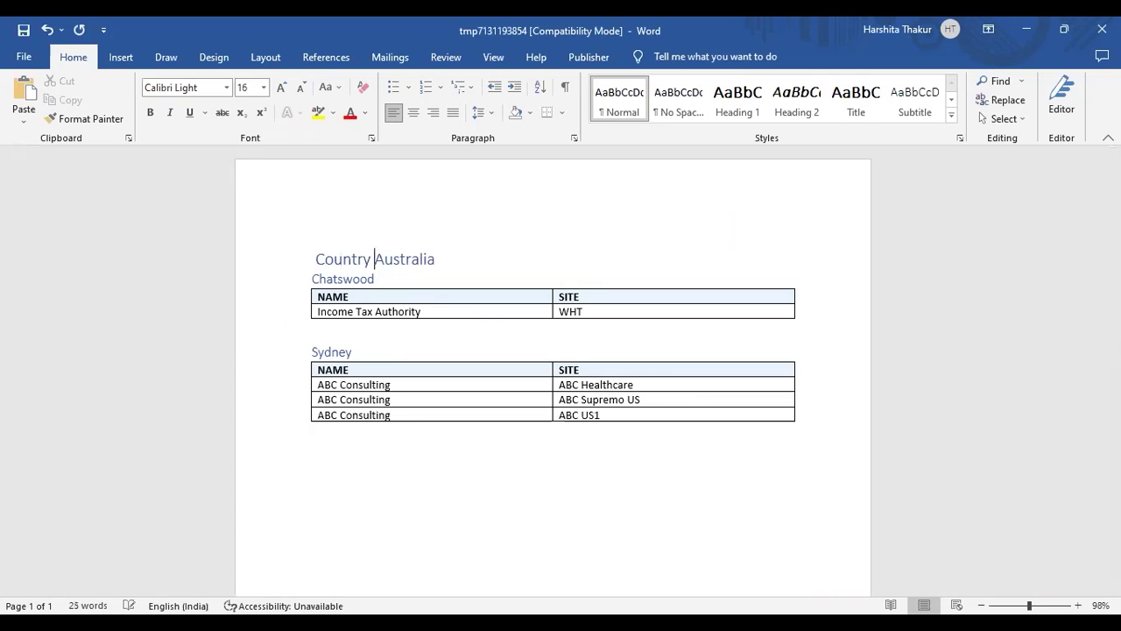
text(Name:)
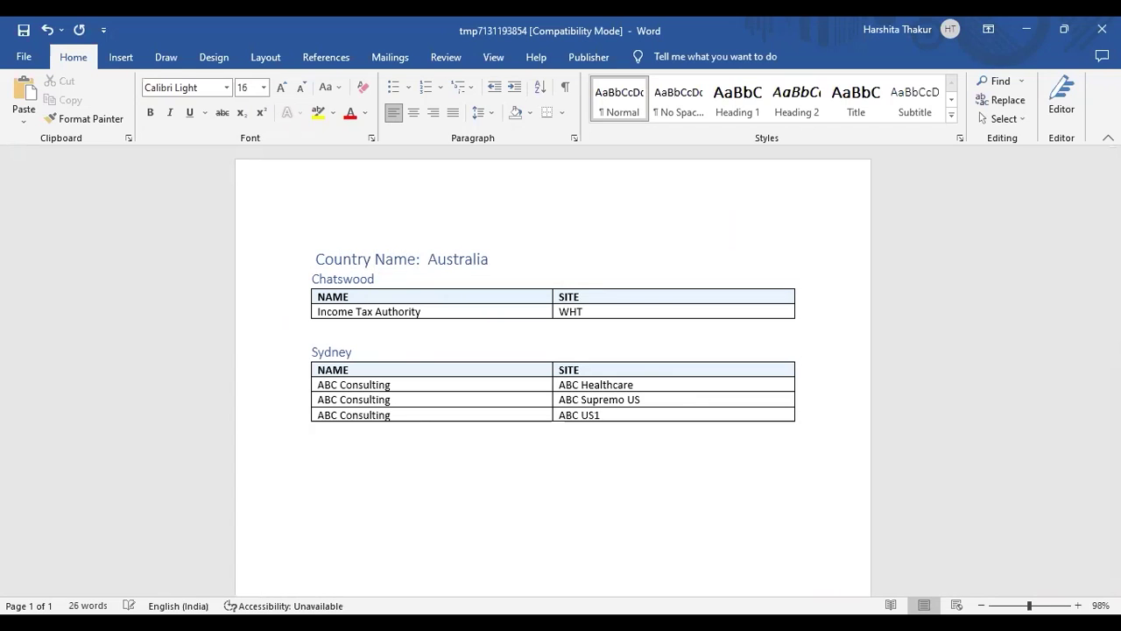
Make the 'Country Name: Australia' heading bold, italic and underlined.
key(ctrl+Left)
key(ctrl+Left)
key(ctrl+Left)
key(ctrl+Left)
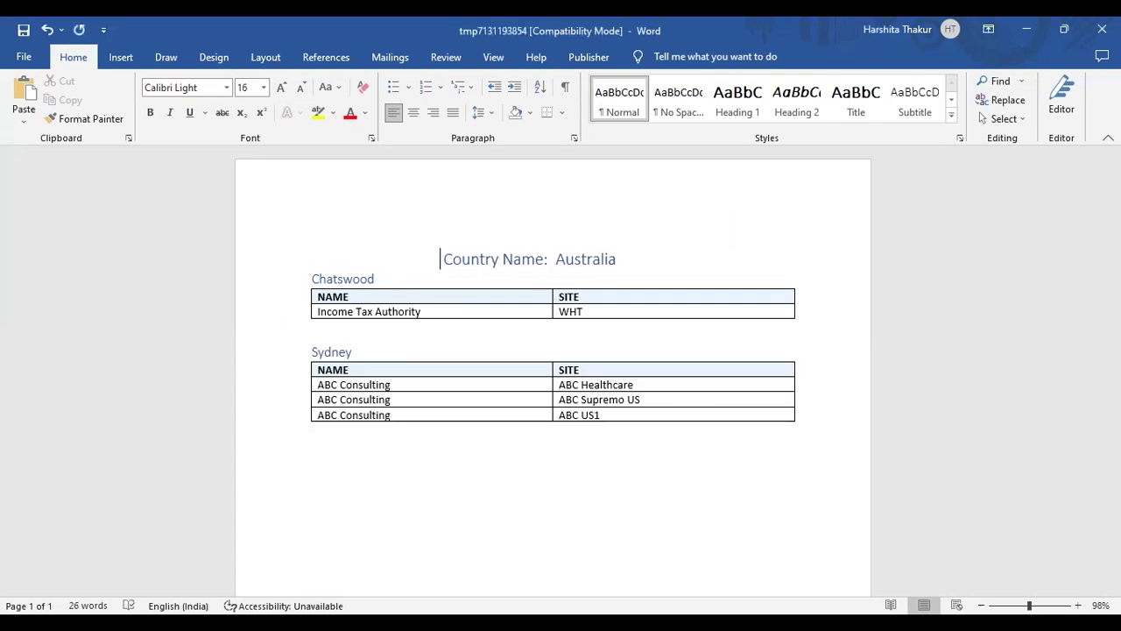
key(Right)
key(shift+Right)
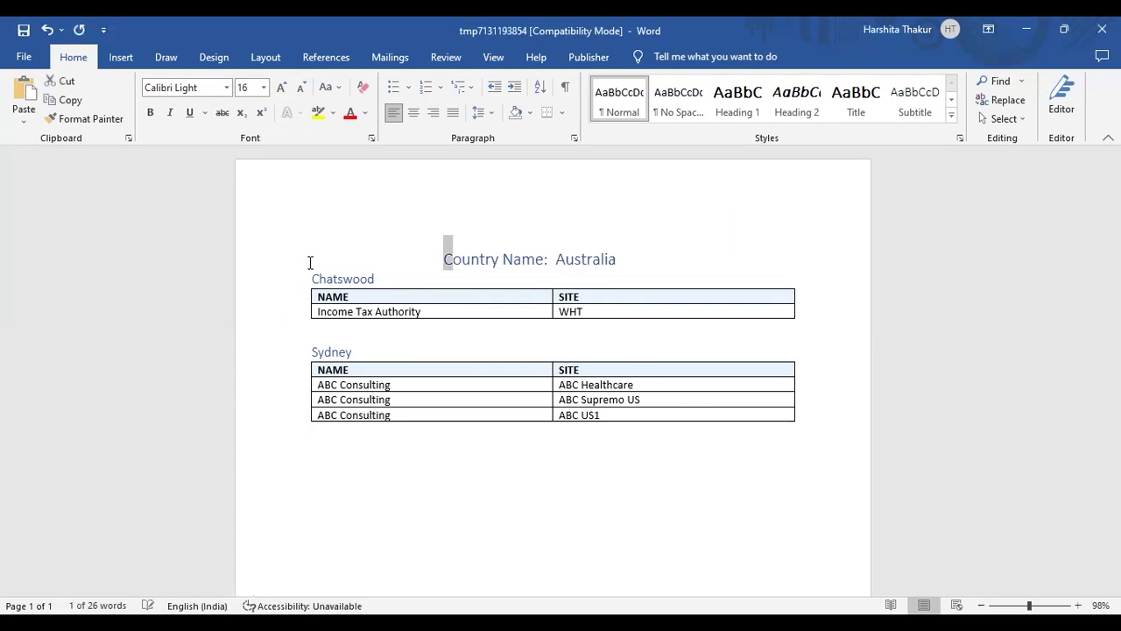
key(shift+Right)
key(shift+Right)
key(shift+Right)
key(shift+Right)
key(shift+Right)
key(shift+Right)
key(shift+Right)
key(shift+Right)
key(shift+Right)
key(shift+Right)
key(ctrl+b)
key(ctrl+i)
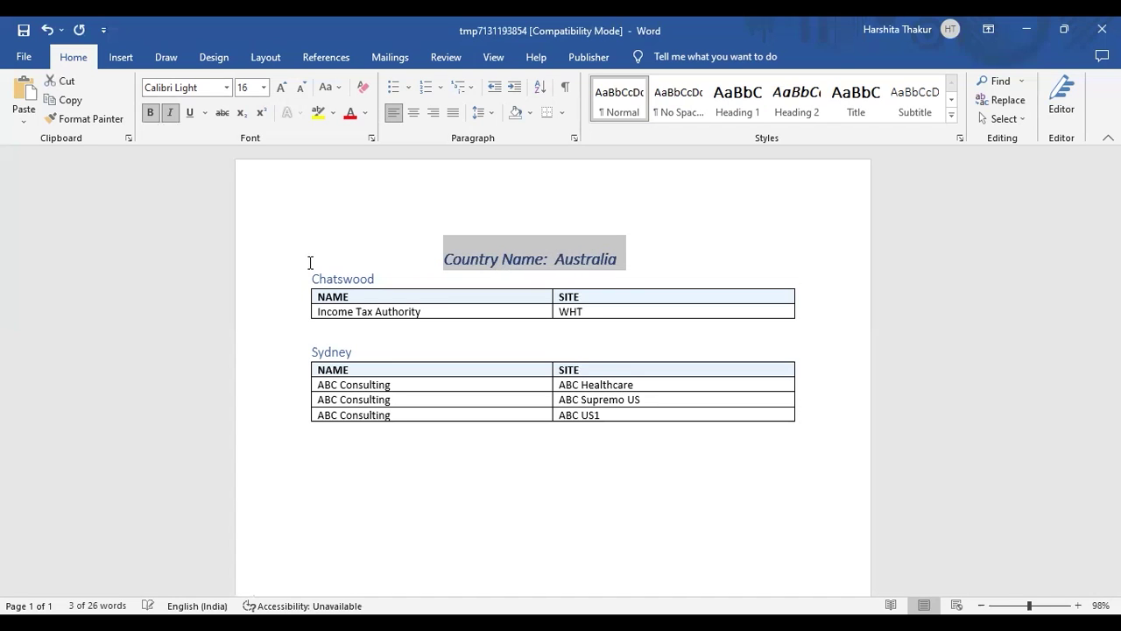
key(ctrl+u)
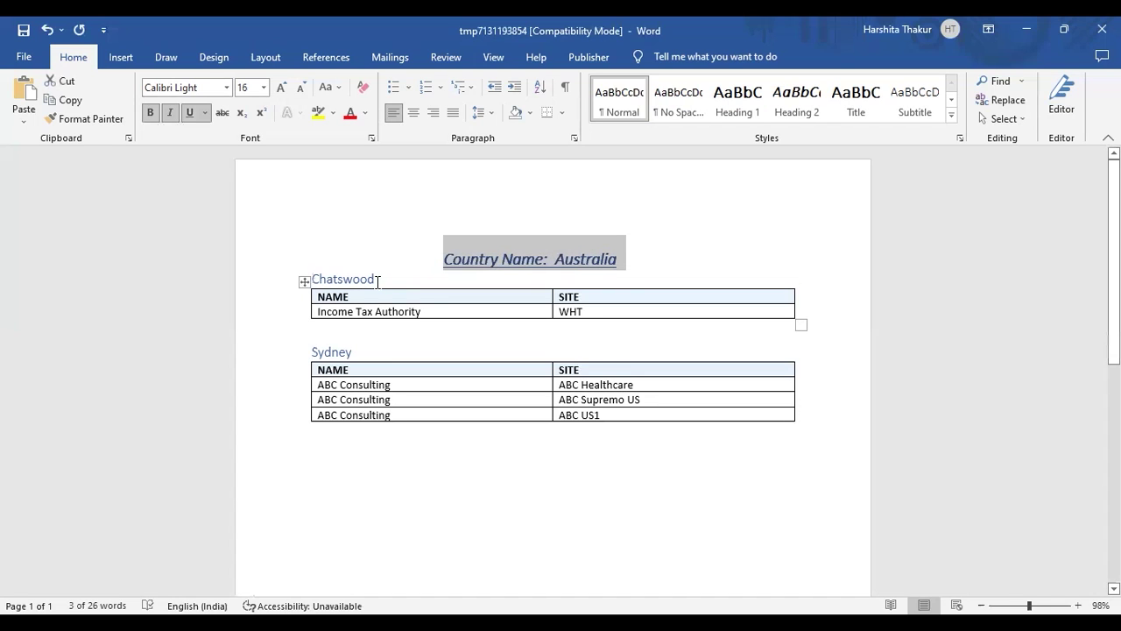
click(402, 277)
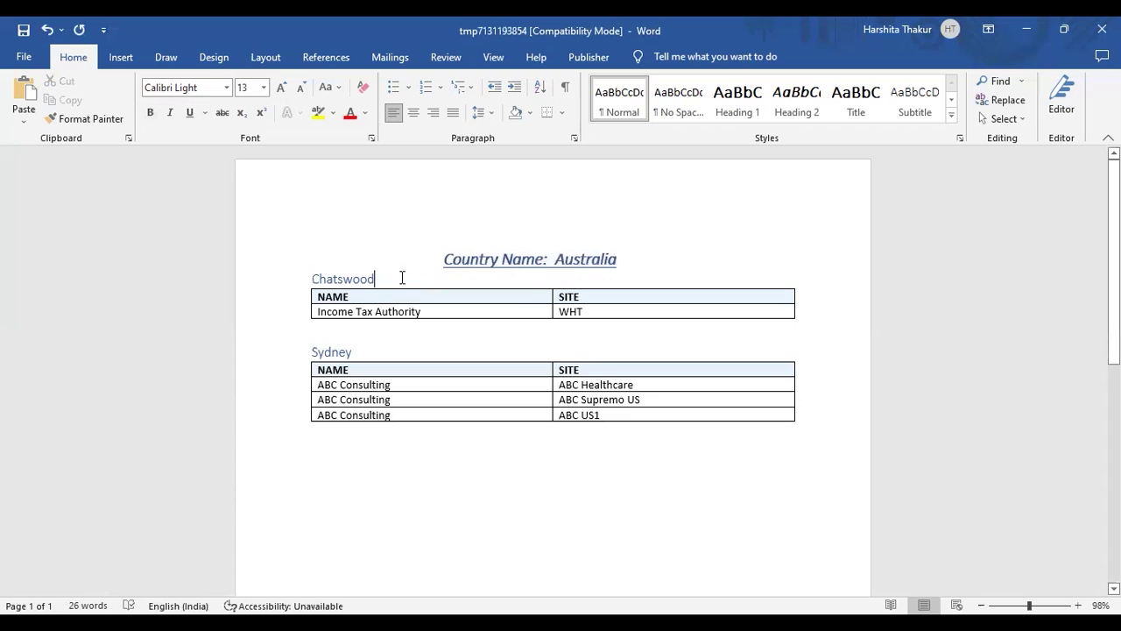
Insert a blank line above the country title.
click(324, 262)
key(Return)
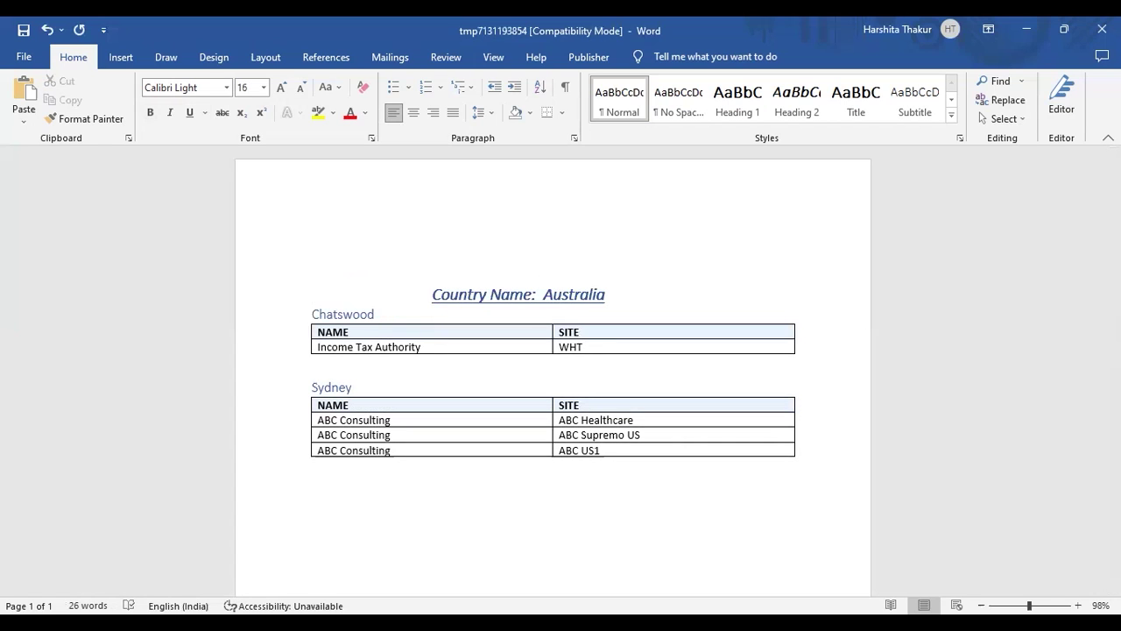
click(425, 282)
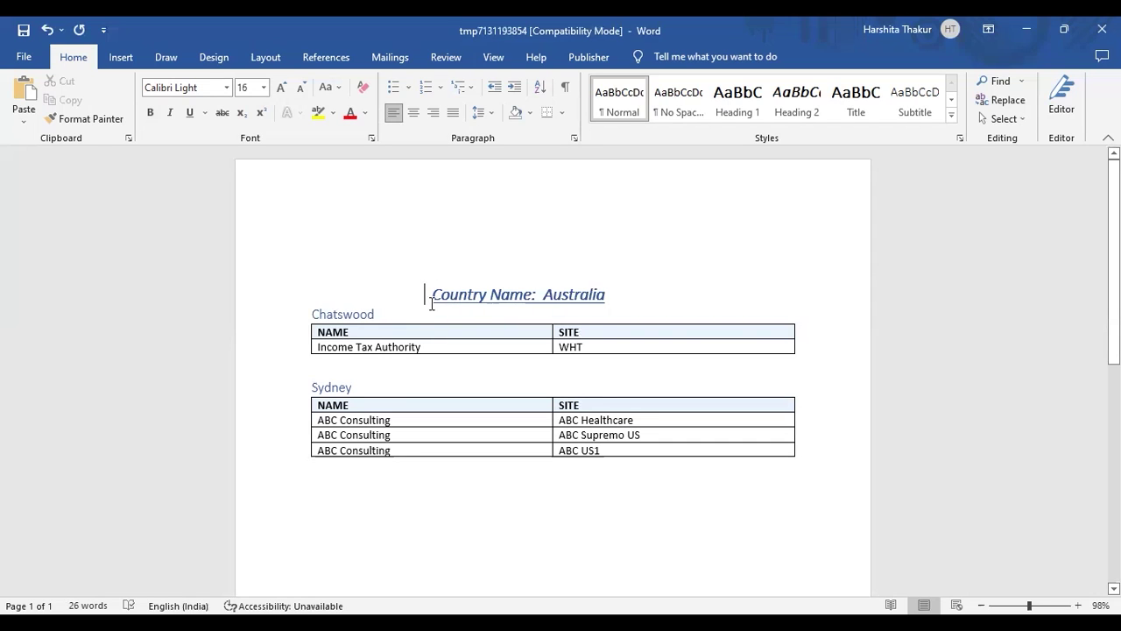
click(372, 319)
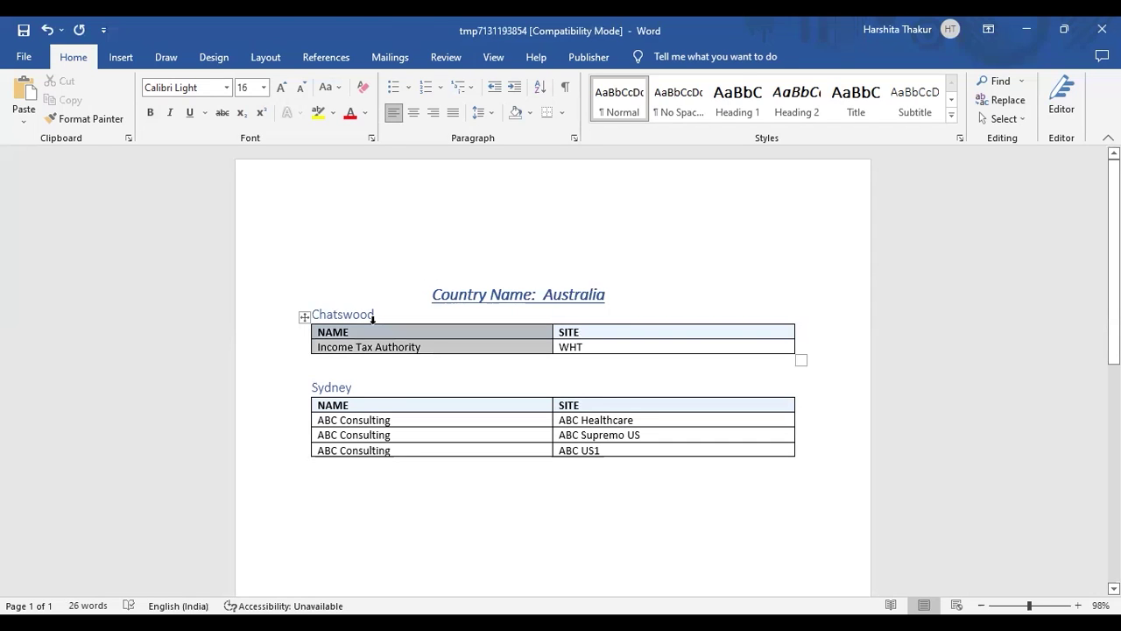
click(481, 241)
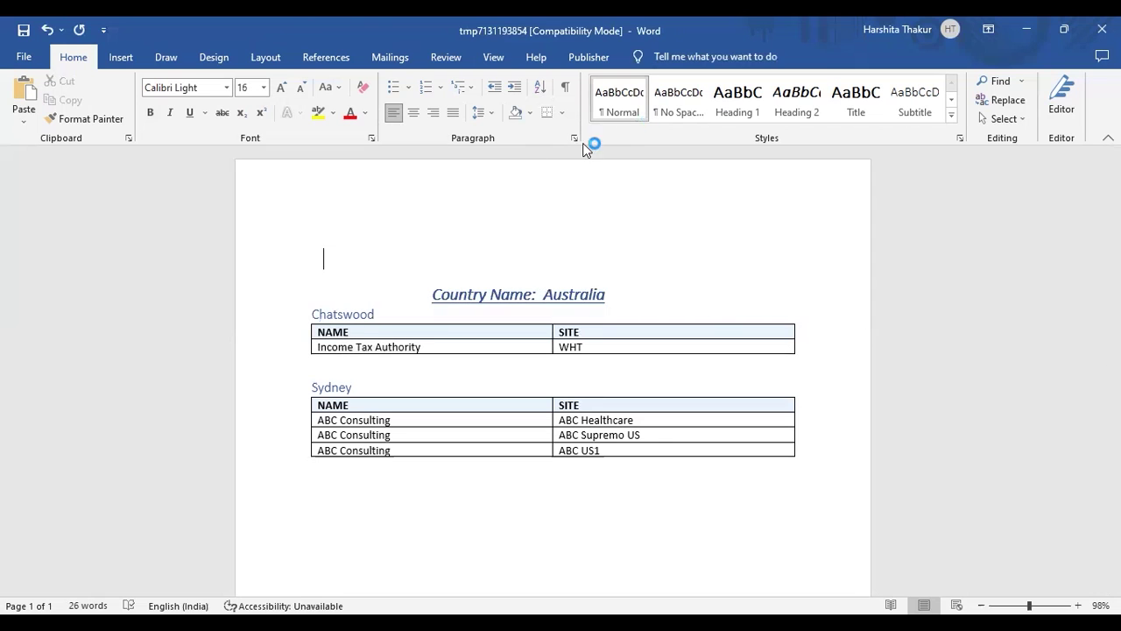
Add a page-number footer to the page.
click(119, 59)
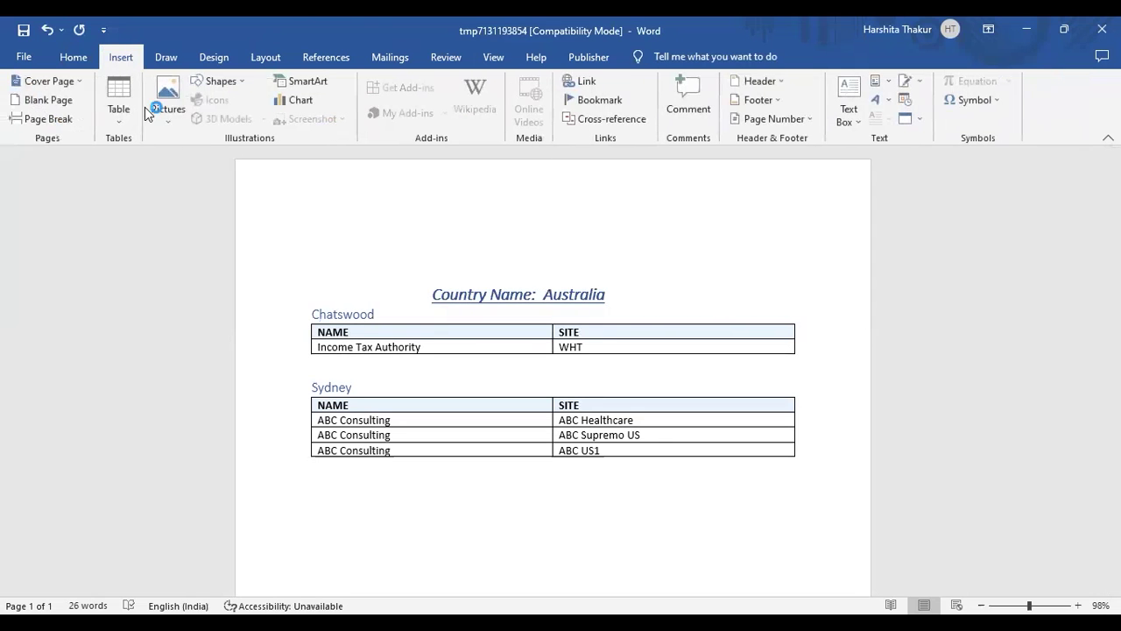
click(746, 103)
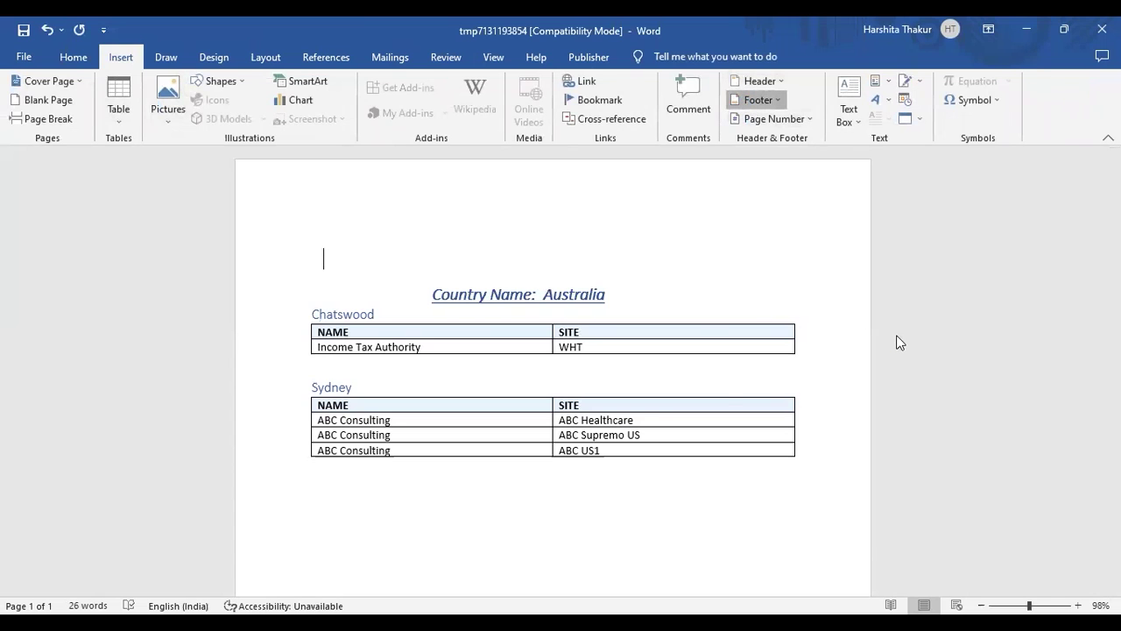
click(845, 340)
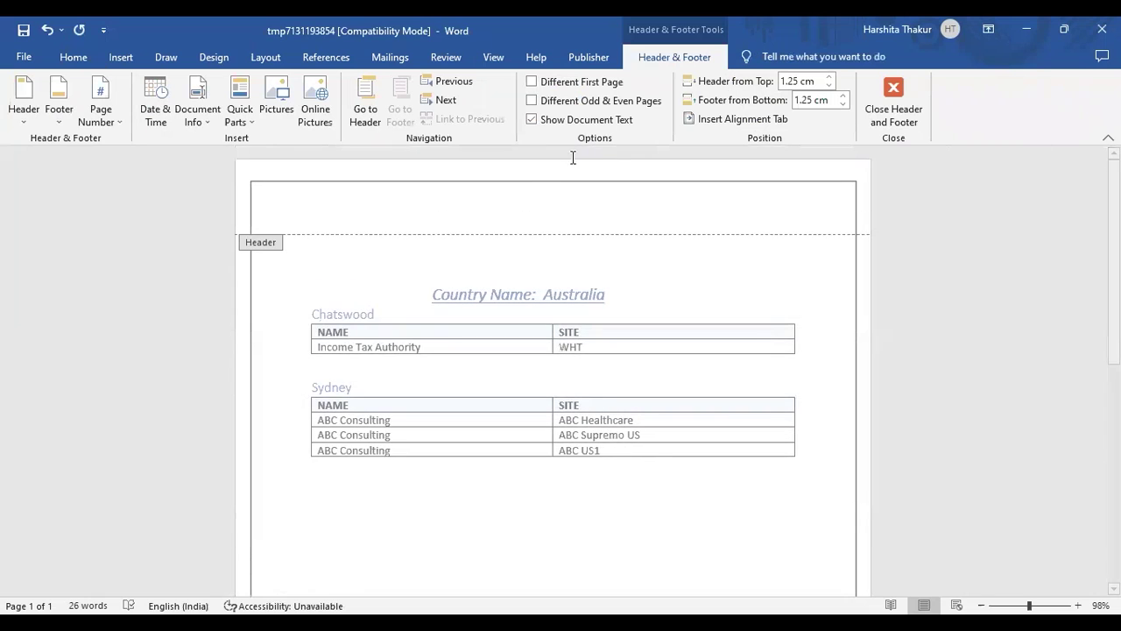
Insert a blank header titled 'List Of Suppliers' and tab it toward the centre.
click(120, 57)
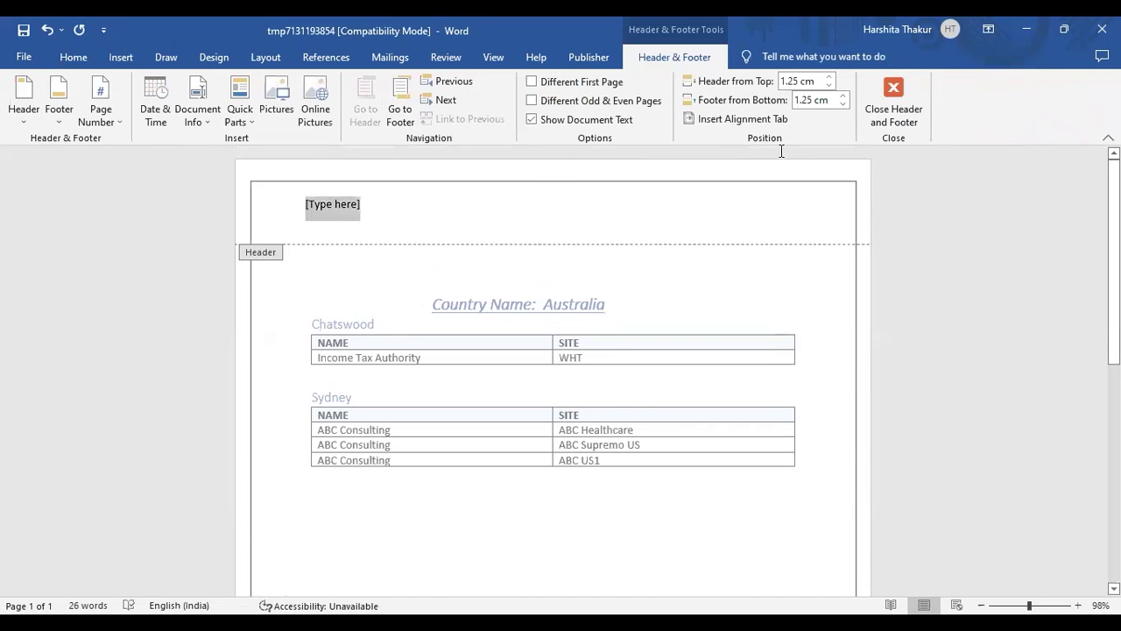
text(List Of)
key(BackSpace)
key(BackSpace)
text(OF)
key(BackSpace)
text(f Suppliers)
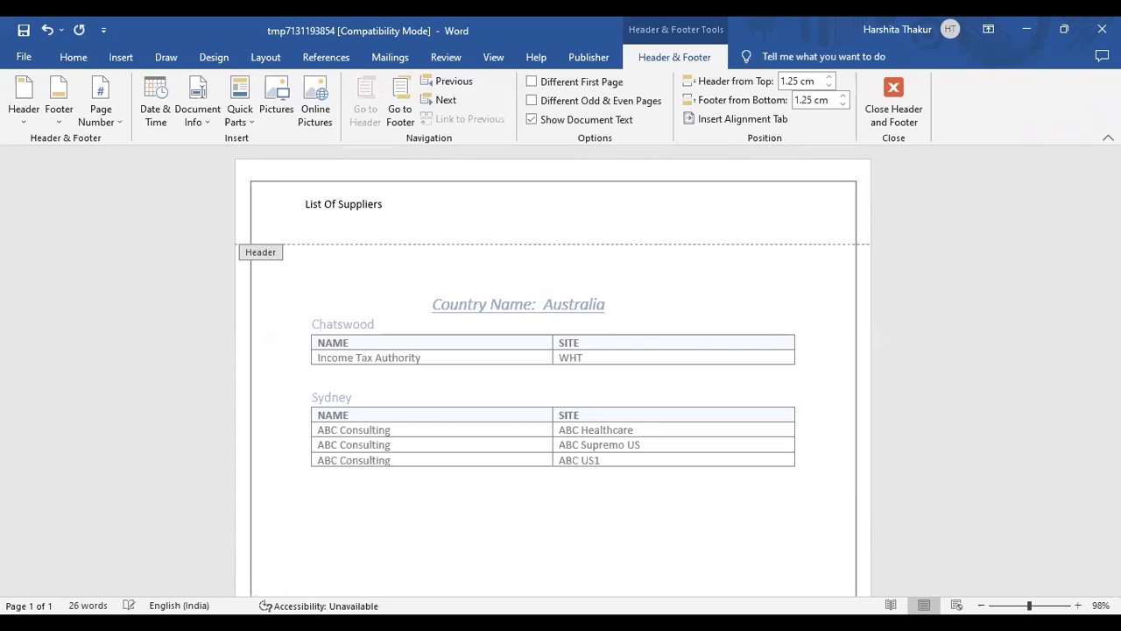
key(shift+Left)
key(shift+Left)
key(shift+Left)
key(shift+Left)
key(shift+Left)
key(shift+Left)
key(shift+Left)
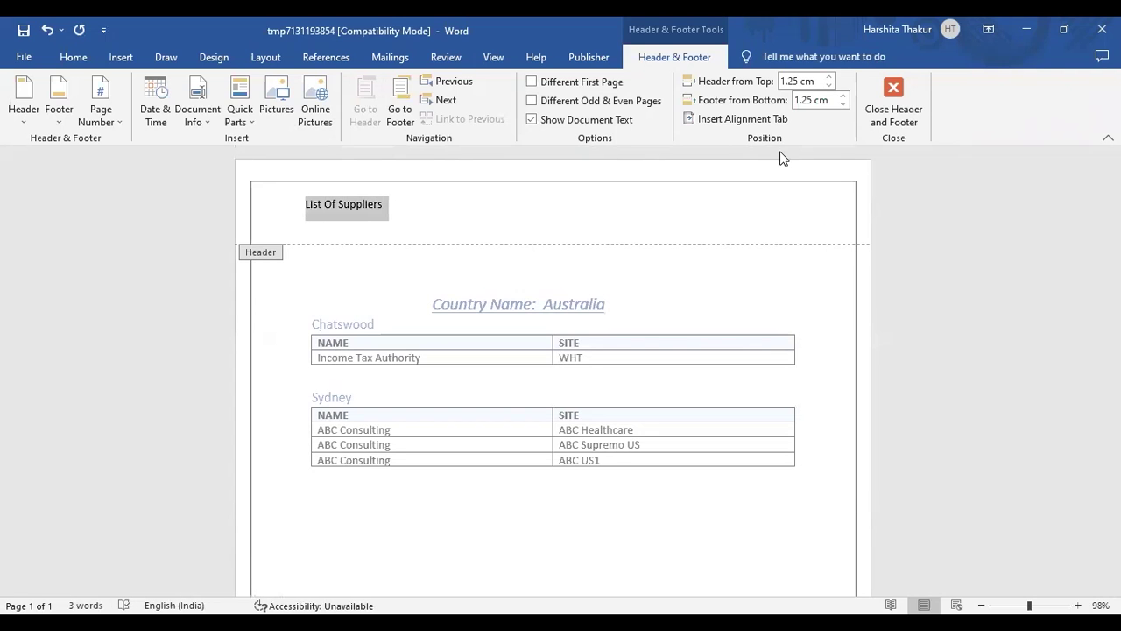
click(441, 214)
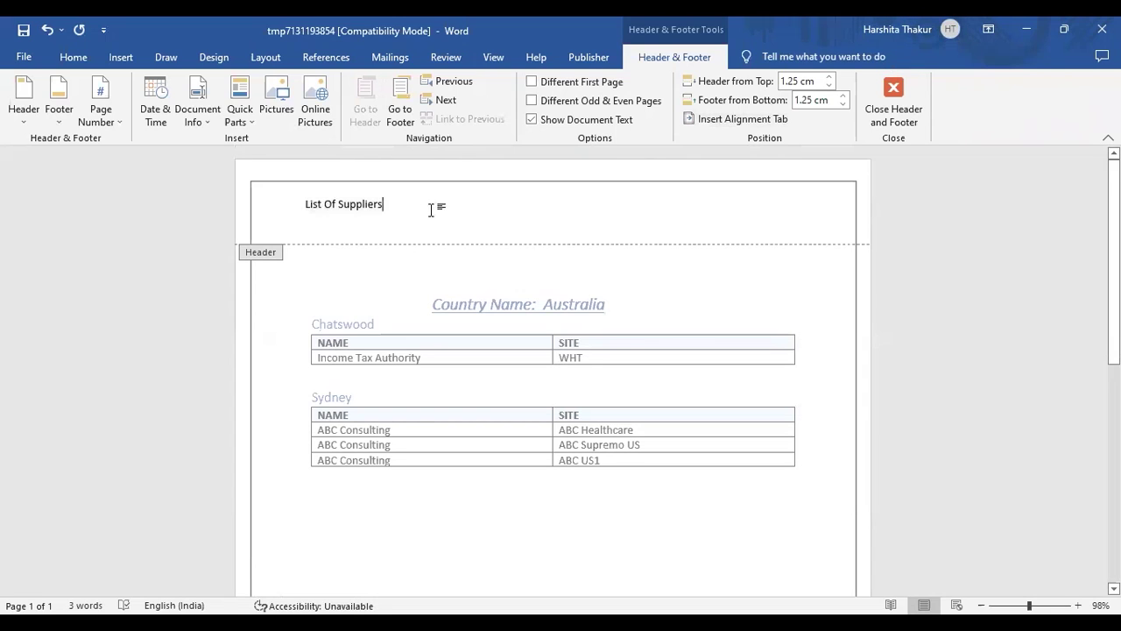
click(299, 202)
key(Tab)
key(Tab)
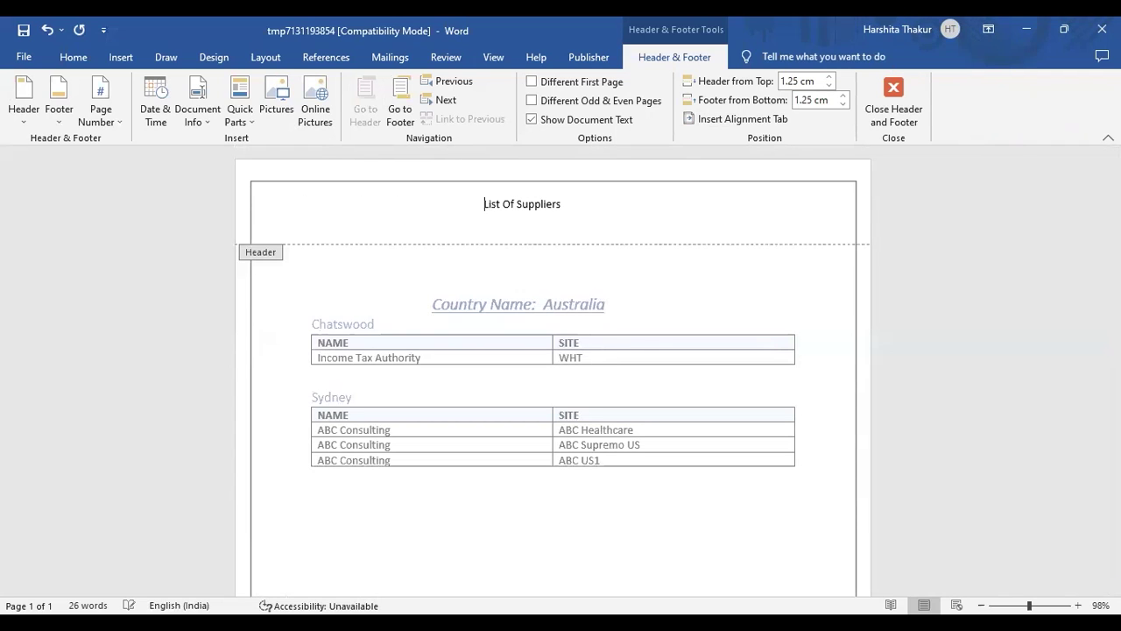
Make the 'List Of Suppliers' header title bold, italic and underlined.
key(shift+Right)
key(shift+Right)
key(shift+Right)
key(shift+Right)
key(shift+Right)
key(shift+Right)
key(shift+Right)
key(shift+Right)
key(shift+Right)
key(ctrl+b)
key(ctrl+i)
key(ctrl+u)
Set the header title to font size 18 in dark blue.
click(72, 60)
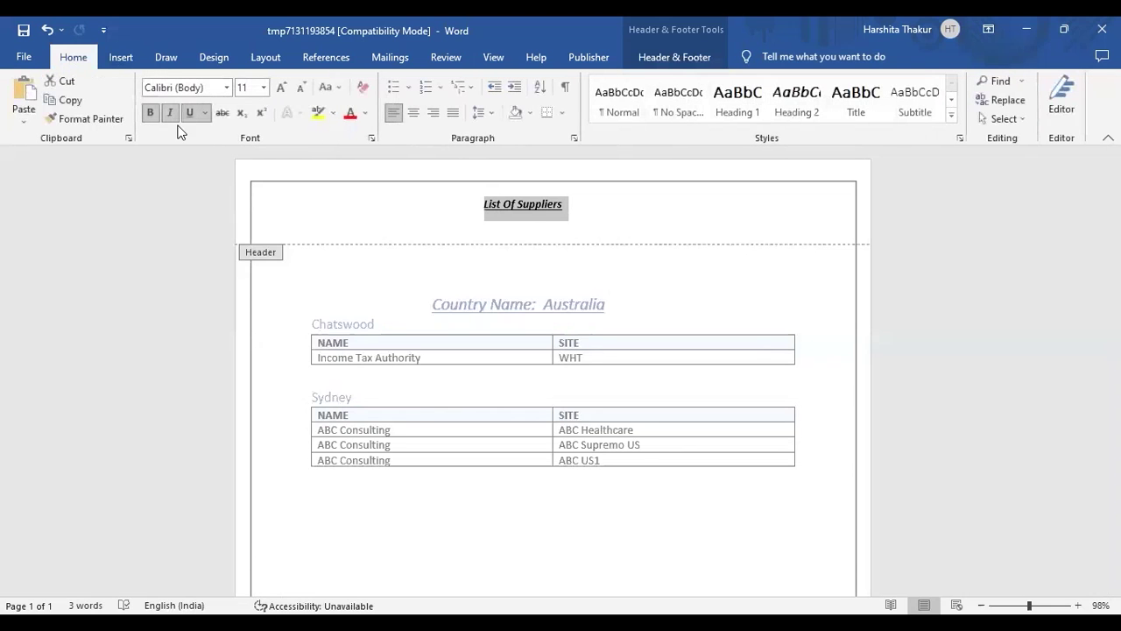
click(264, 87)
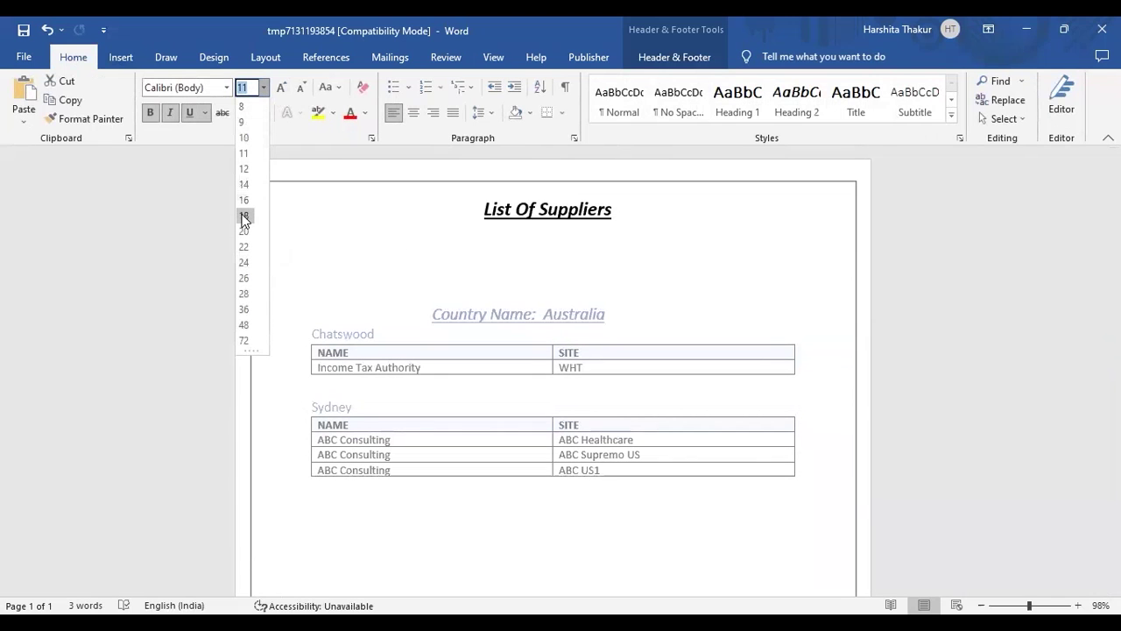
click(244, 217)
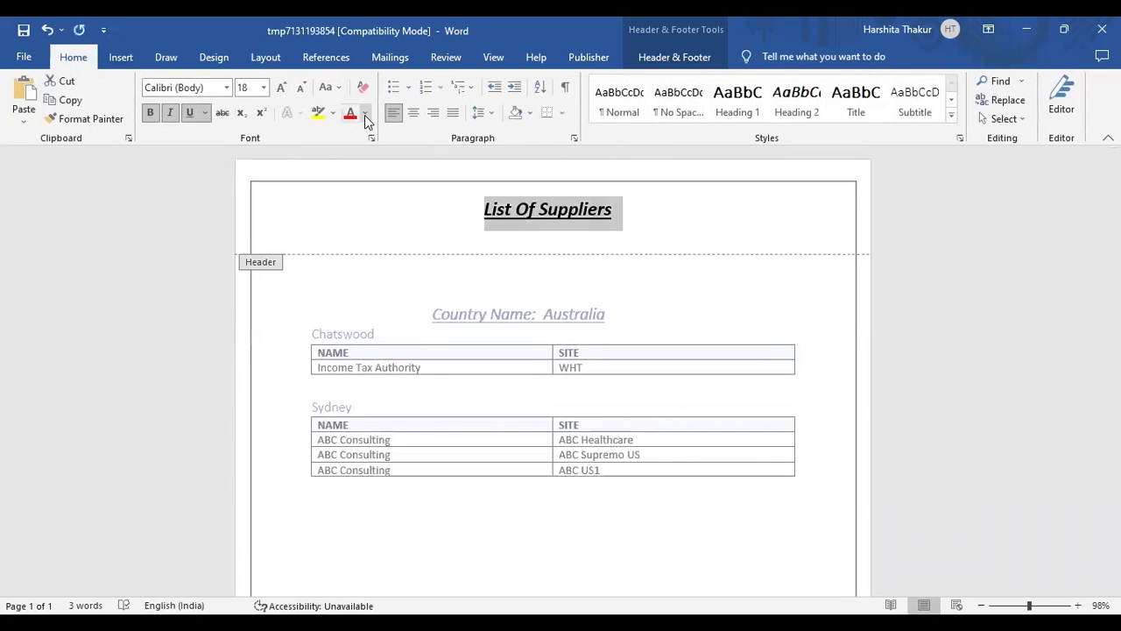
click(364, 115)
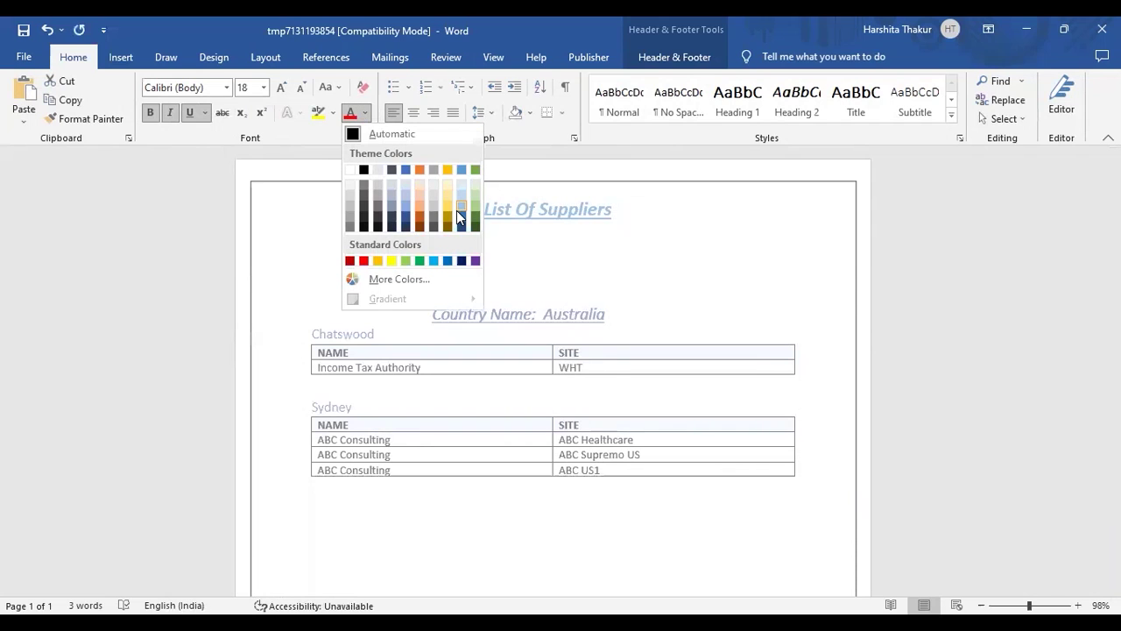
click(456, 211)
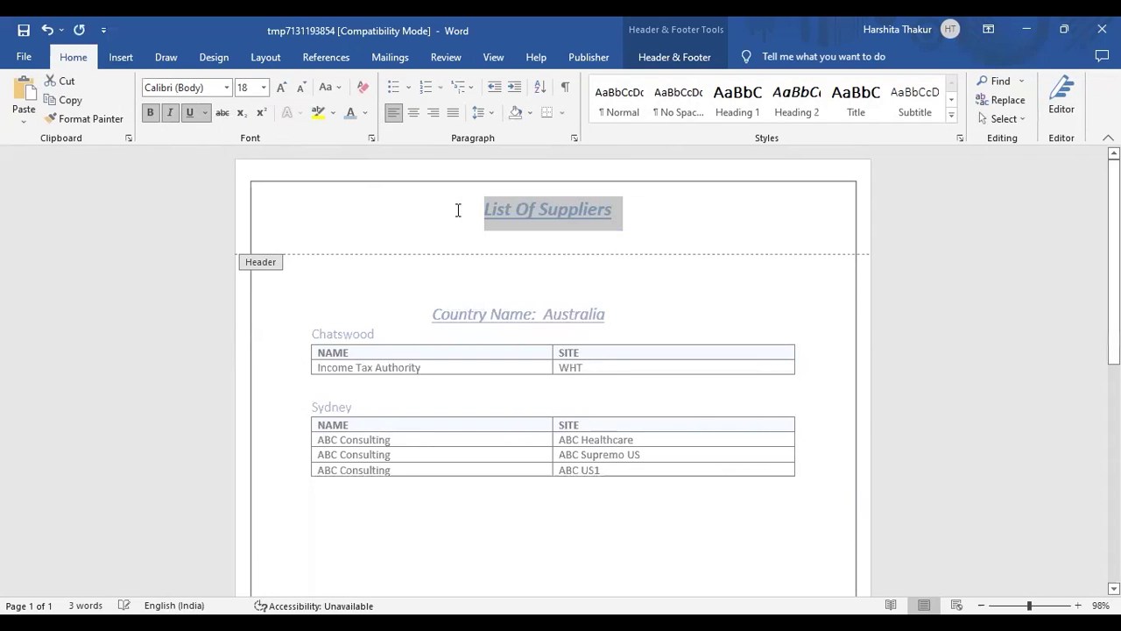
click(365, 115)
click(411, 219)
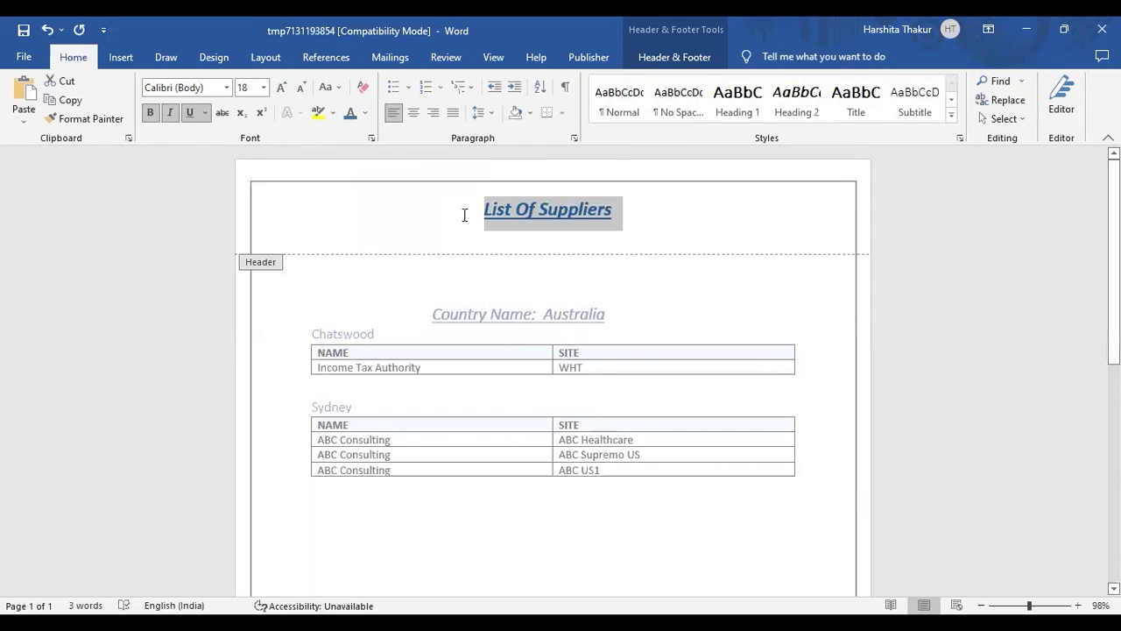
click(455, 214)
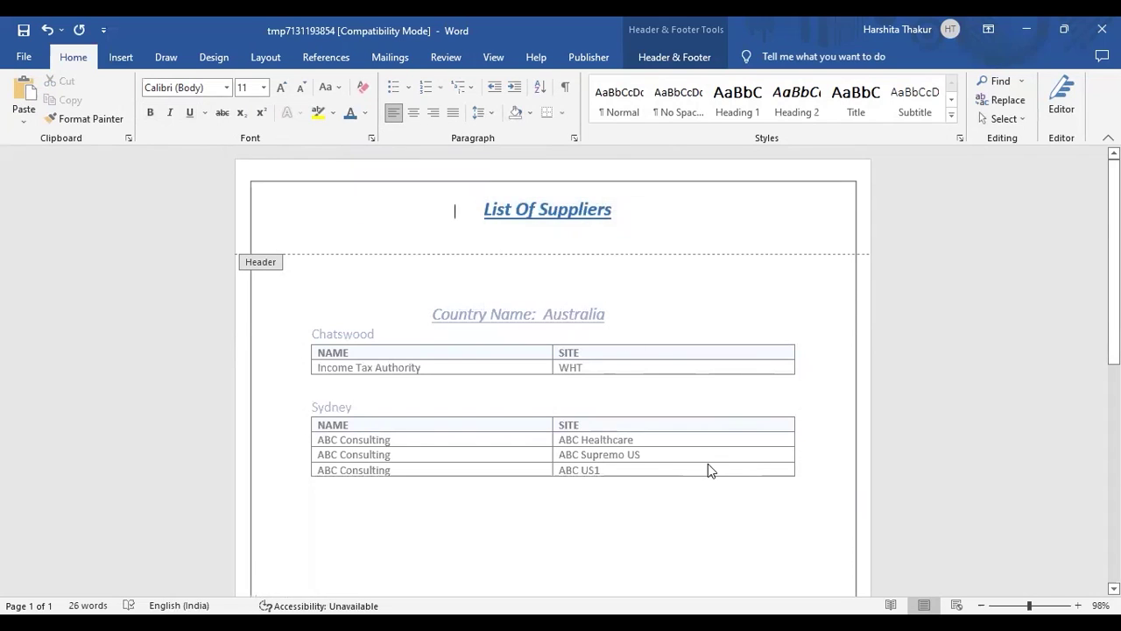
Return to the body, prefix Chatswood with 'City Name :' and italicise that heading.
double_click(702, 521)
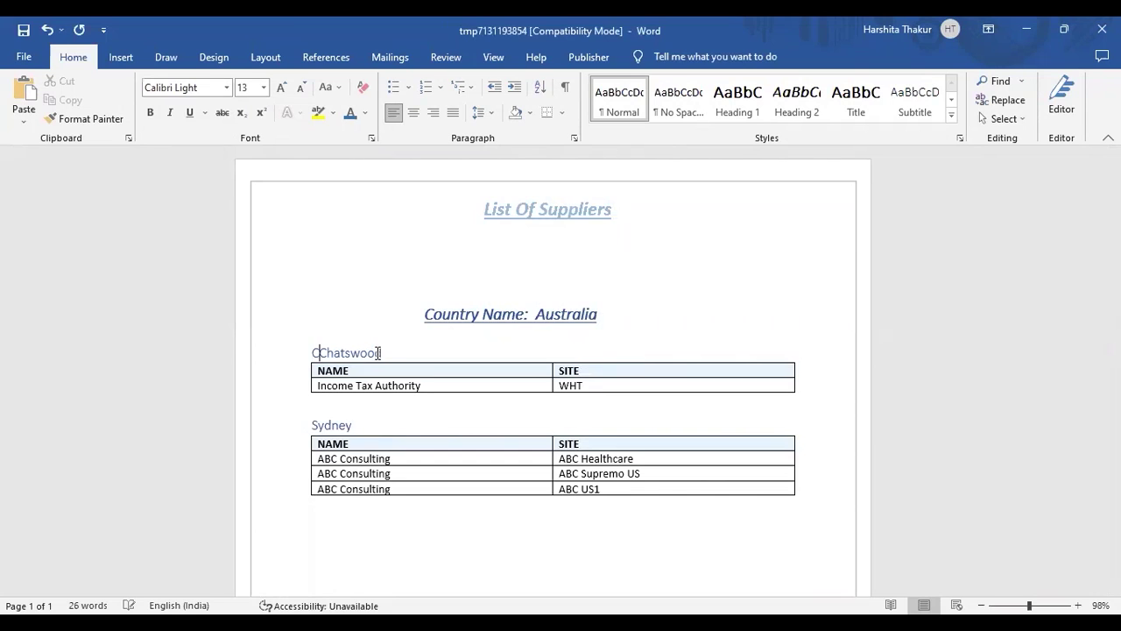
text(City Name )
text(:)
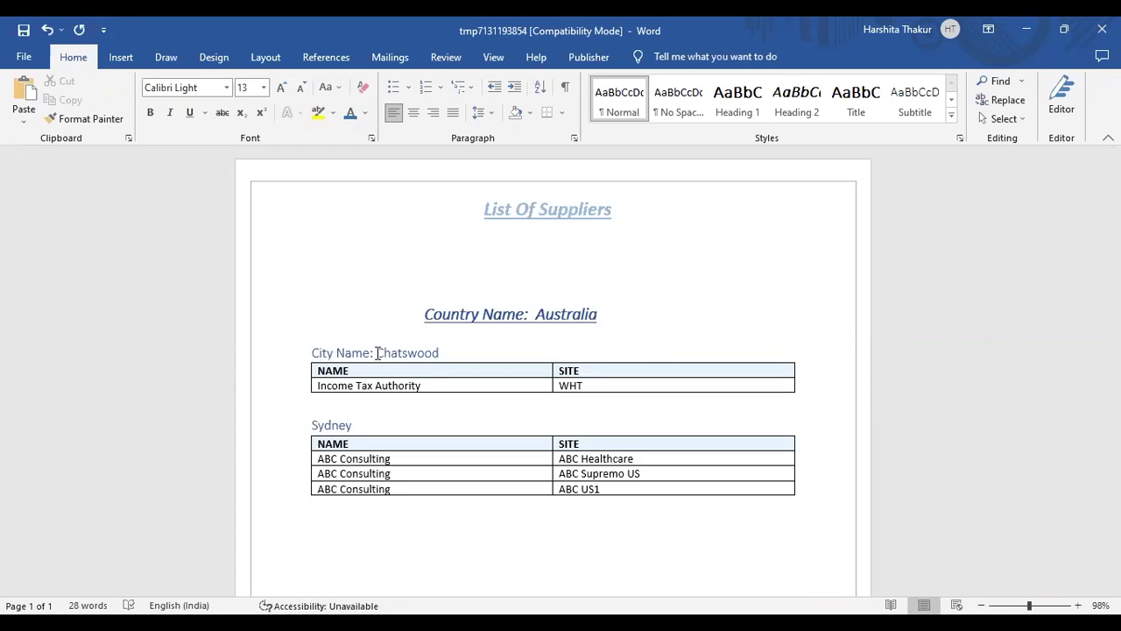
key(Home)
key(shift+Right)
key(shift+Right)
key(shift+Right)
key(shift+Right)
key(shift+Right)
key(shift+Right)
key(shift+Right)
key(shift+Right)
key(shift+Right)
key(ctrl+i)
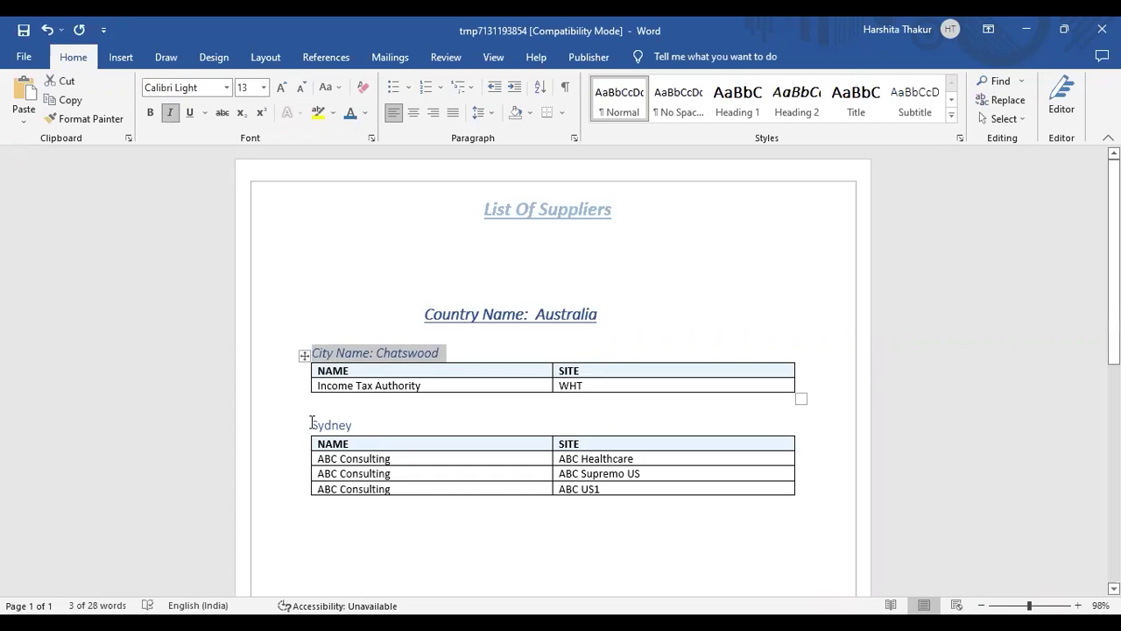
Prefix Sydney with 'City Name:' and italicise that heading.
click(312, 424)
text(City Name:)
key(Left)
key(Left)
key(Left)
key(Left)
key(Left)
key(shift+Right)
key(shift+Right)
key(shift+Right)
key(shift+Right)
key(shift+Right)
key(shift+Right)
key(shift+Right)
key(shift+Right)
key(shift+Right)
key(shift+Right)
key(shift+Right)
key(shift+Right)
key(shift+Right)
key(shift+Right)
key(shift+Right)
key(shift+Right)
key(shift+Right)
key(shift+Right)
key(ctrl+i)
click(434, 422)
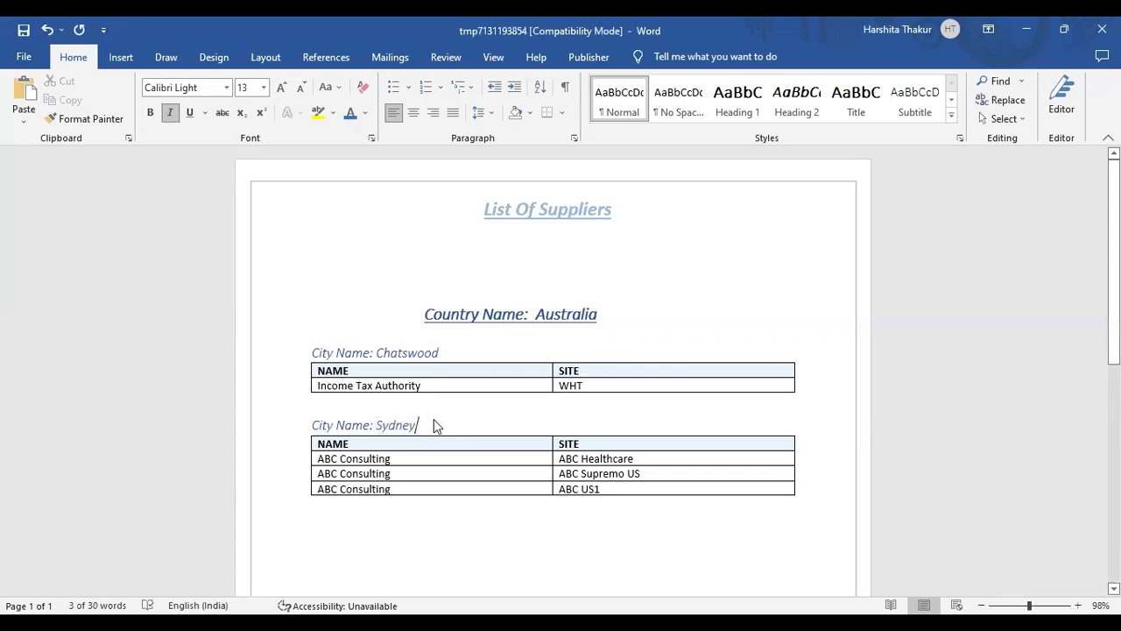
Add two blank lines above the 'City Name: Sydney' heading.
click(313, 425)
key(Return)
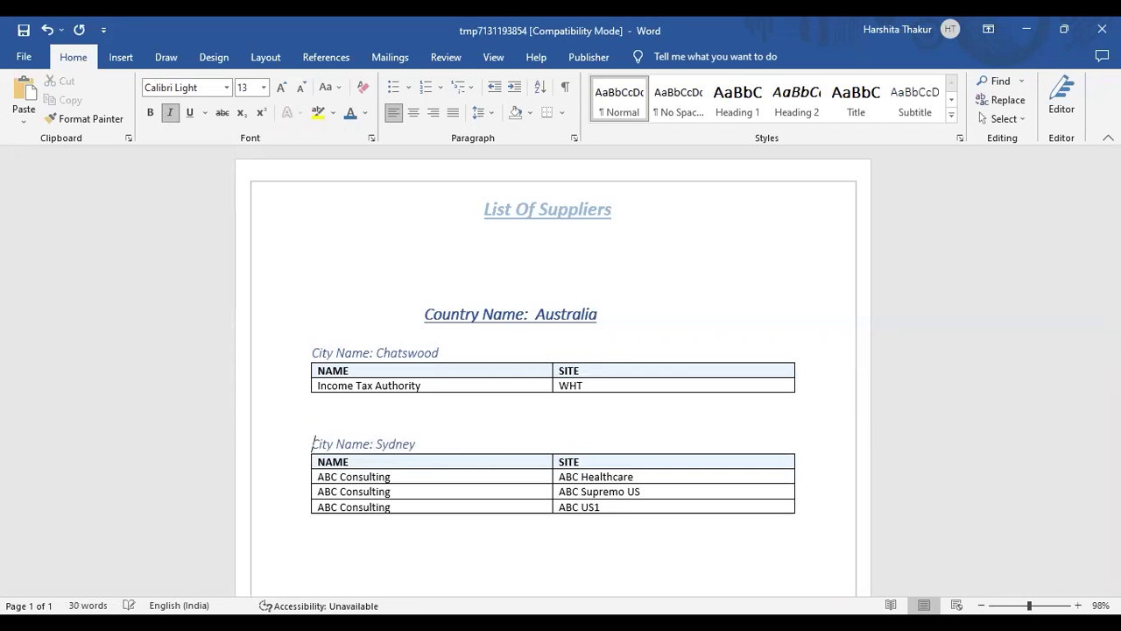
key(Return)
key(Return)
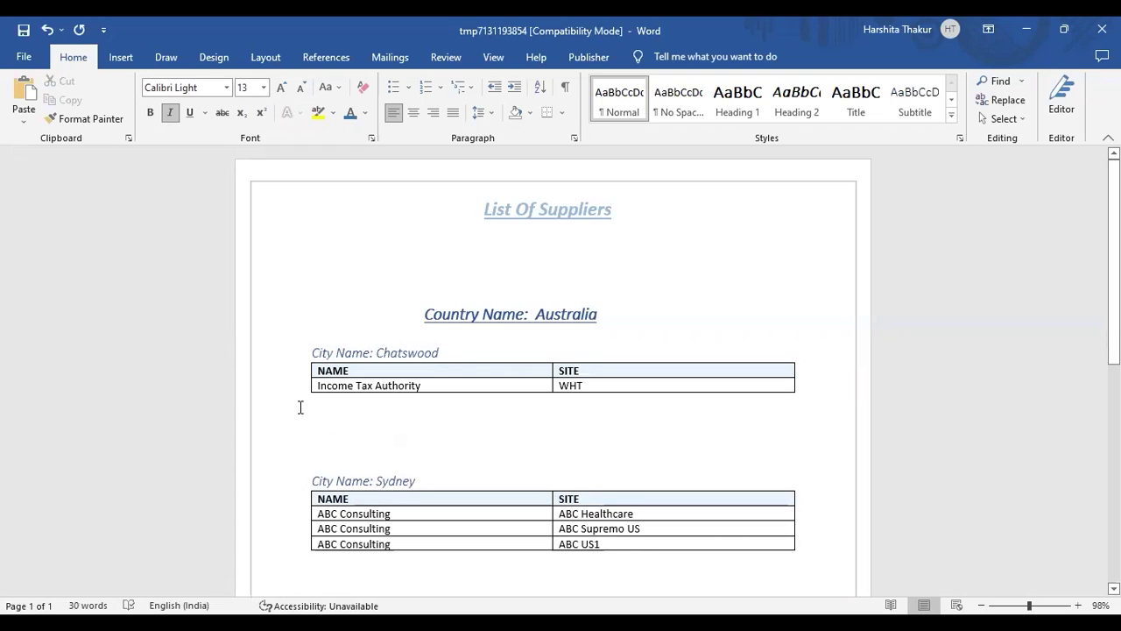
Narrow the Chatswood table from its right edge to match the Sydney table's width.
mouse_move(552, 378)
mouse_move(616, 243)
key(End)
scroll(552, 368, down, 1)
scroll(551, 367, down, 5)
scroll(552, 367, up, 6)
scroll(552, 367, down, 3)
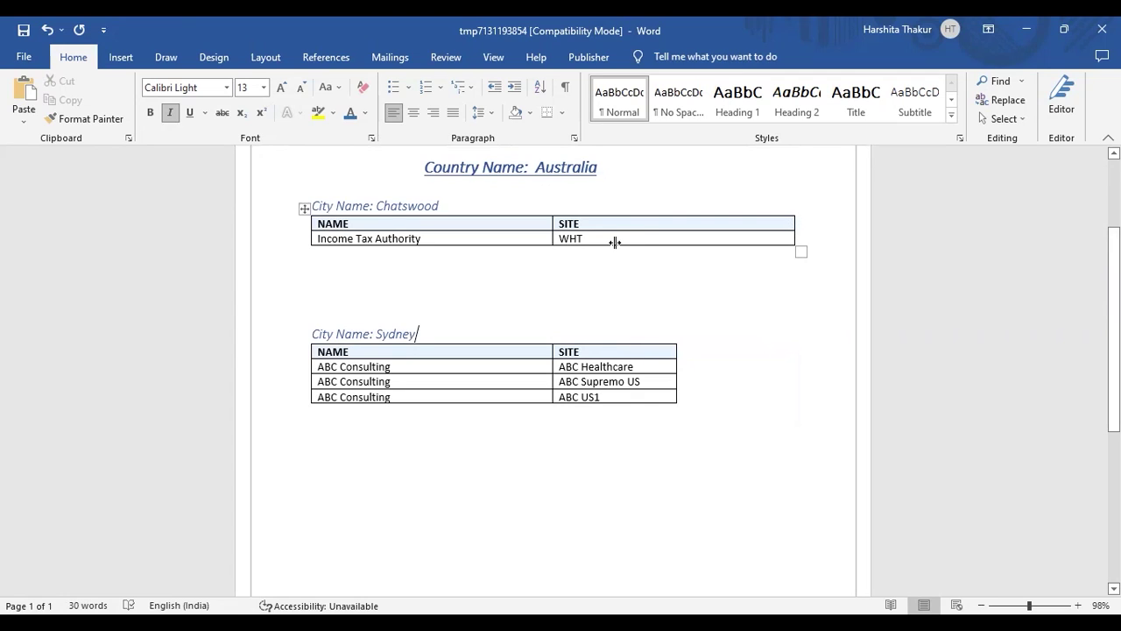
drag(794, 238, 614, 242)
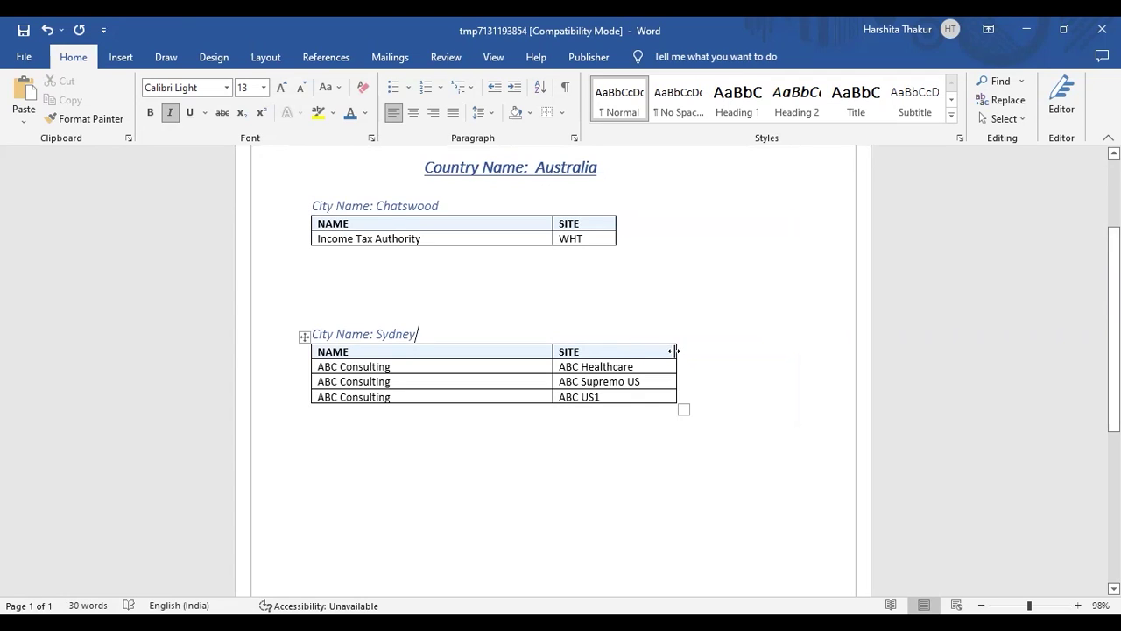
mouse_move(672, 352)
mouse_down()
mouse_move(626, 356)
mouse_move(669, 352)
mouse_up()
drag(616, 225, 668, 233)
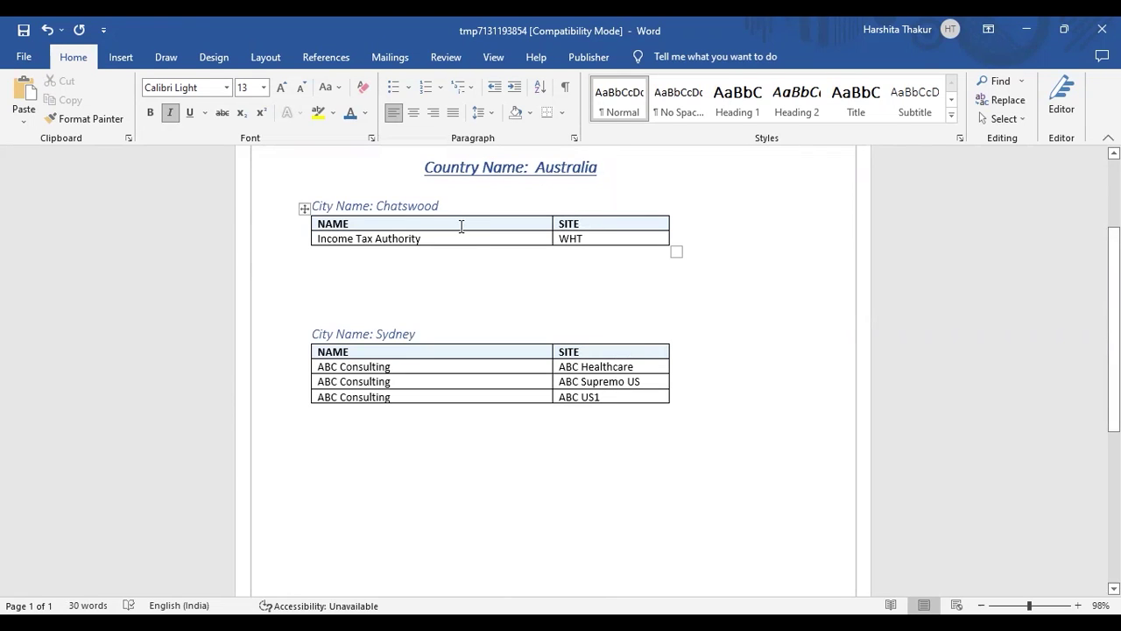
Narrow the NAME and SITE columns in both the Chatswood and Sydney tables.
drag(469, 226, 456, 225)
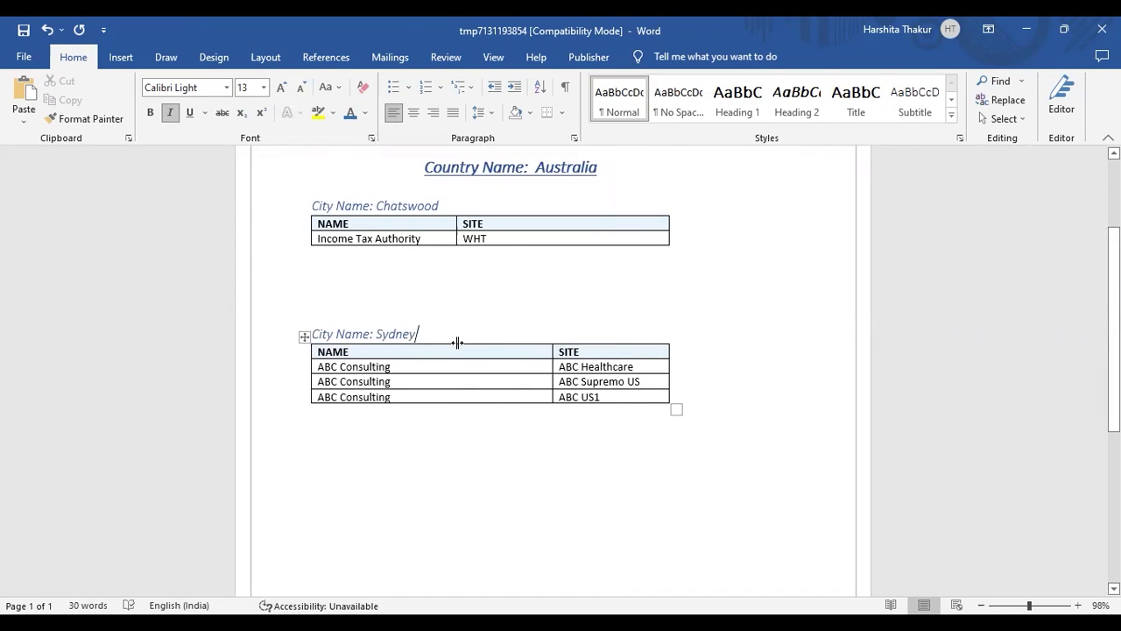
drag(458, 340, 455, 341)
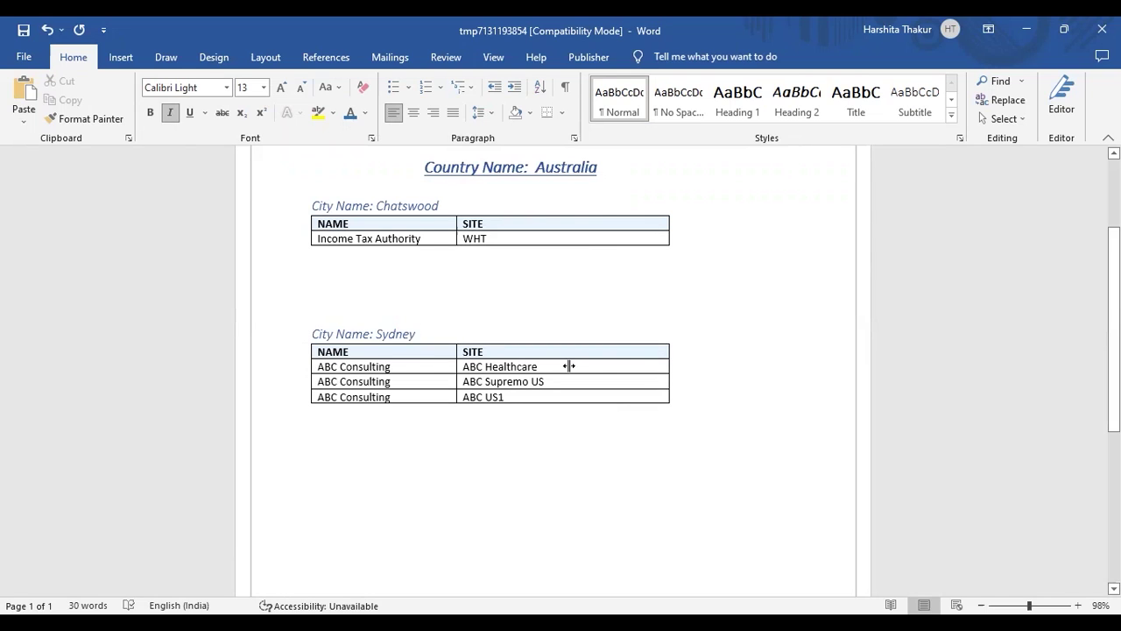
drag(669, 366, 568, 366)
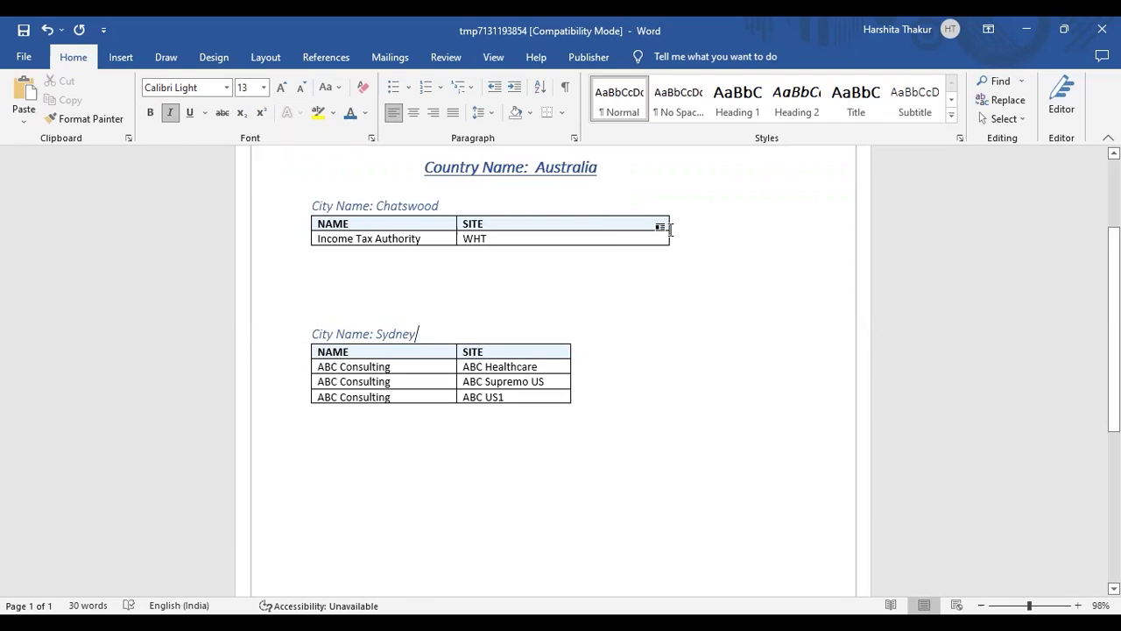
click(666, 225)
click(668, 223)
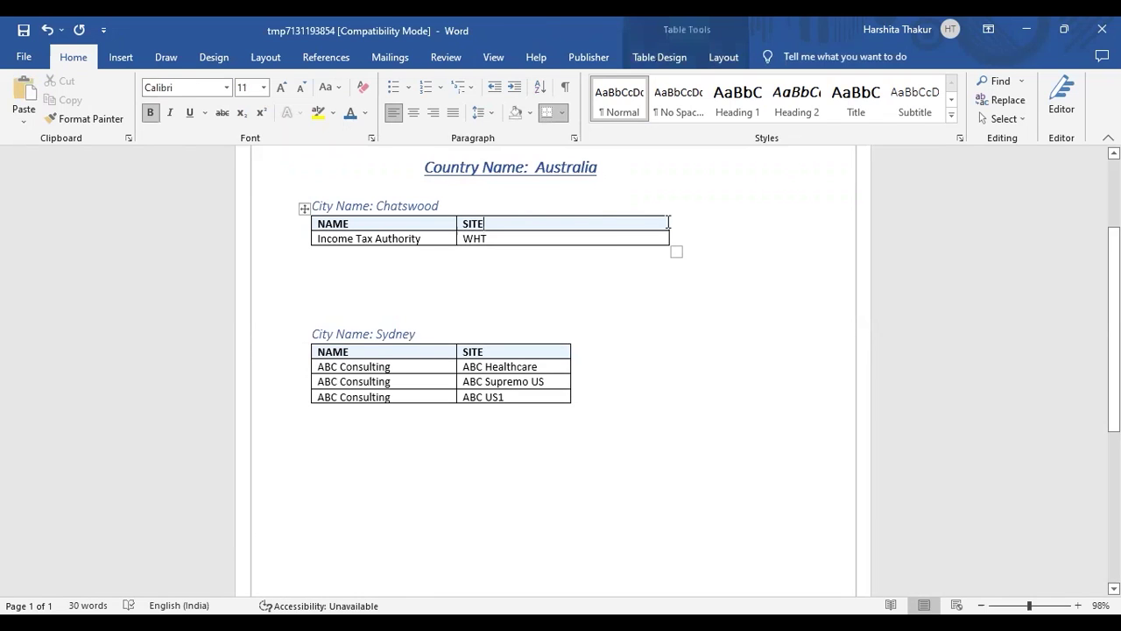
drag(651, 224, 555, 230)
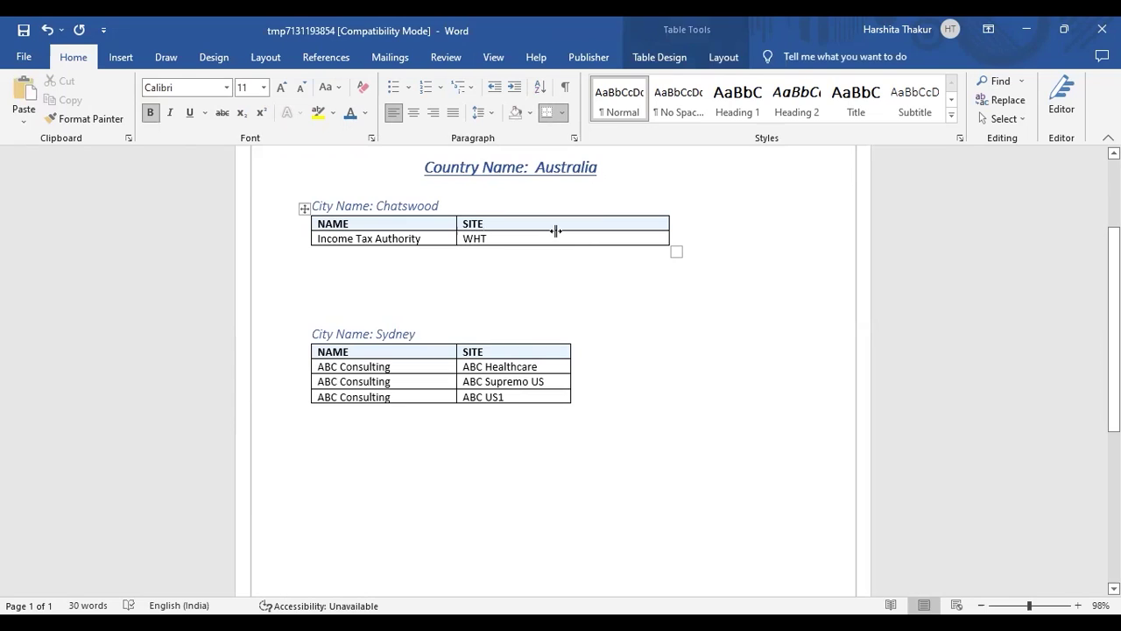
Insert a page break on the empty line below the Sydney table.
click(674, 334)
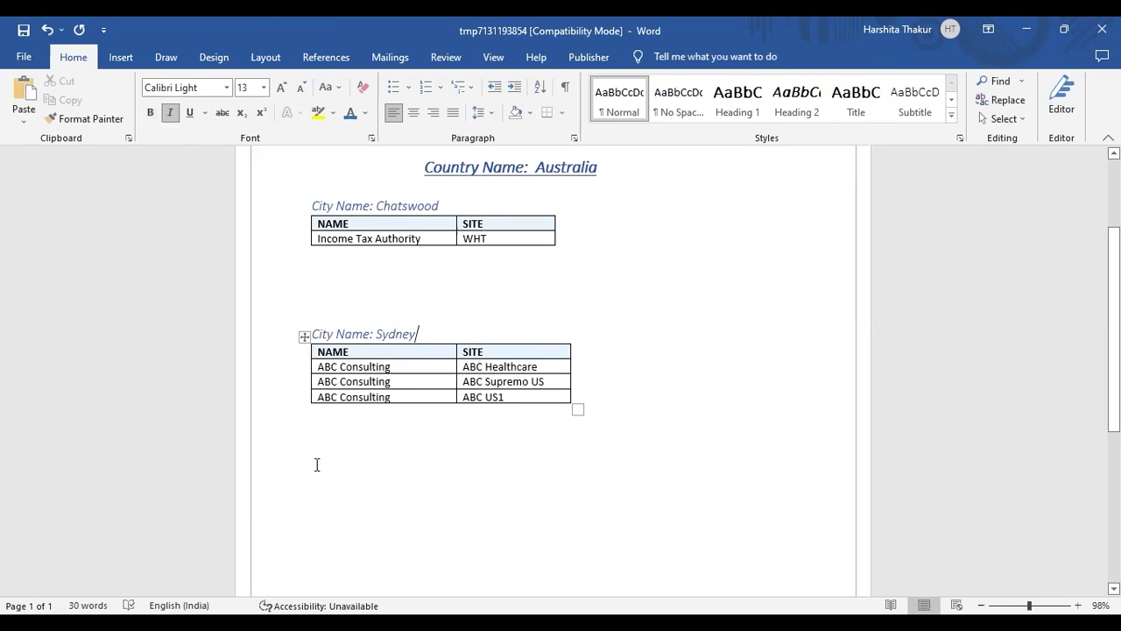
click(377, 449)
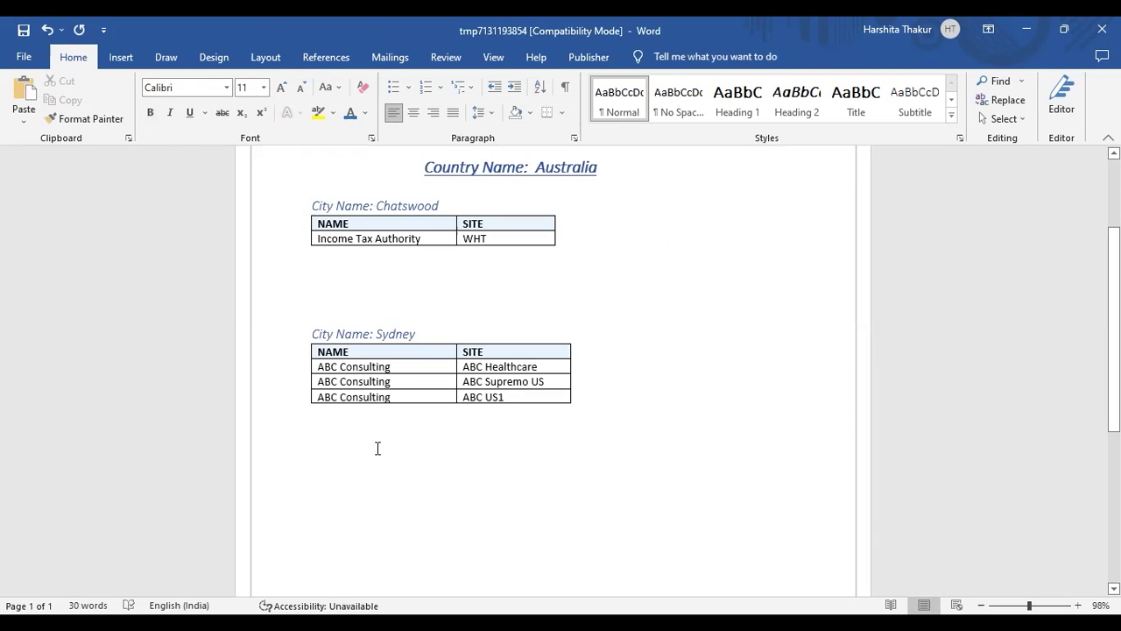
key(ctrl+Return)
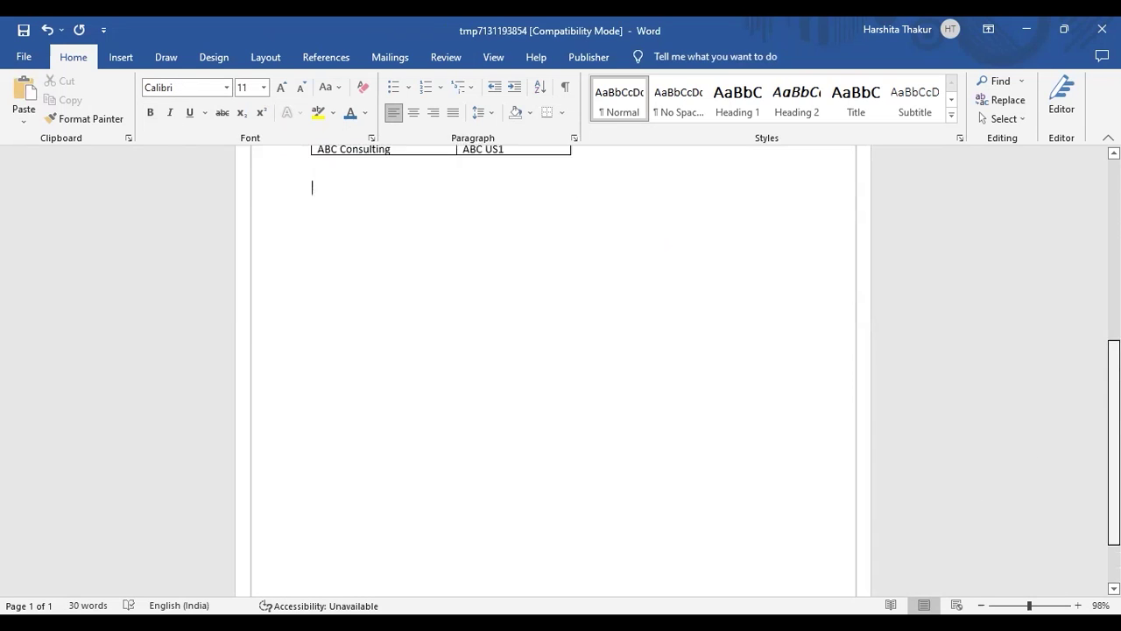
Undo the accidental page break below the Sydney table.
key(ctrl+z)
scroll(1083, 385, up, 3)
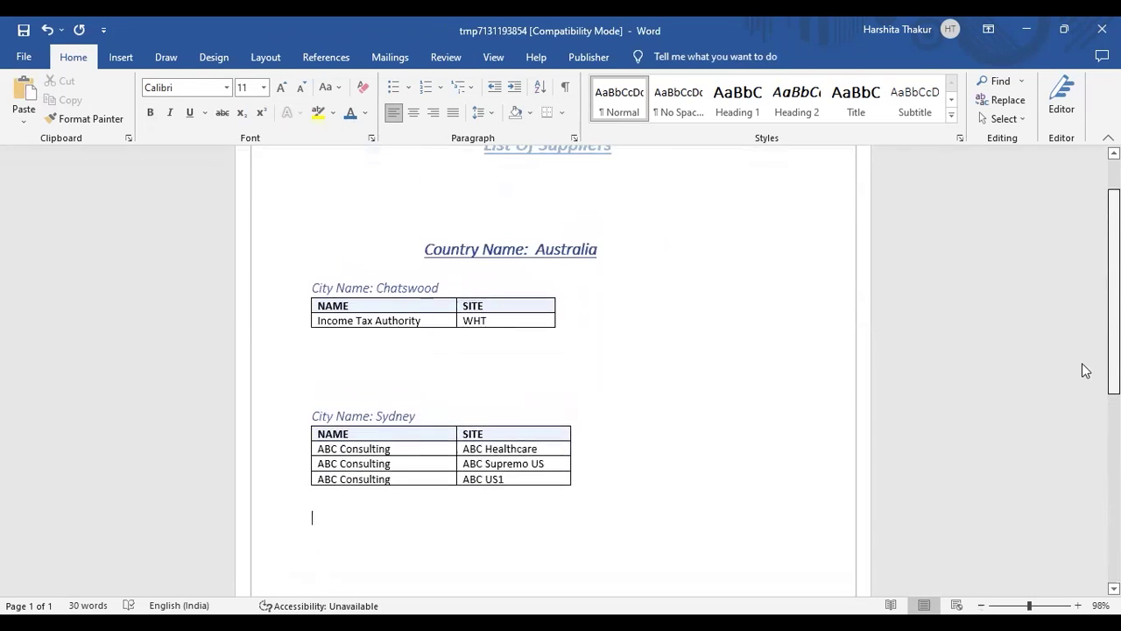
scroll(1086, 385, down, 1)
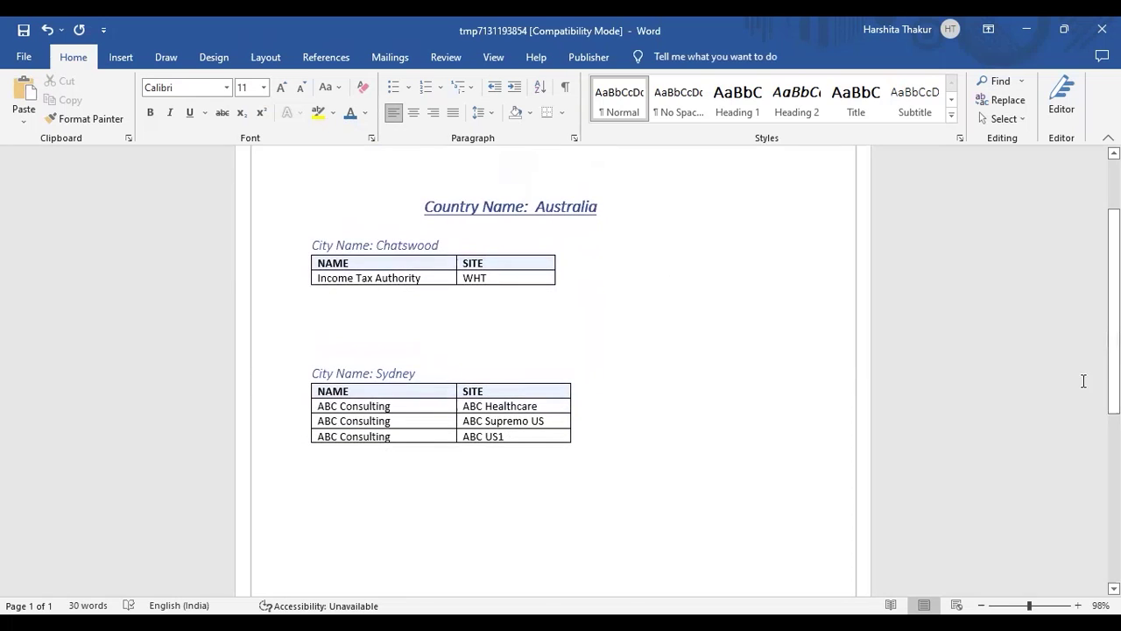
Chart CITY as labels and NAME as values with Count aggregation.
click(596, 57)
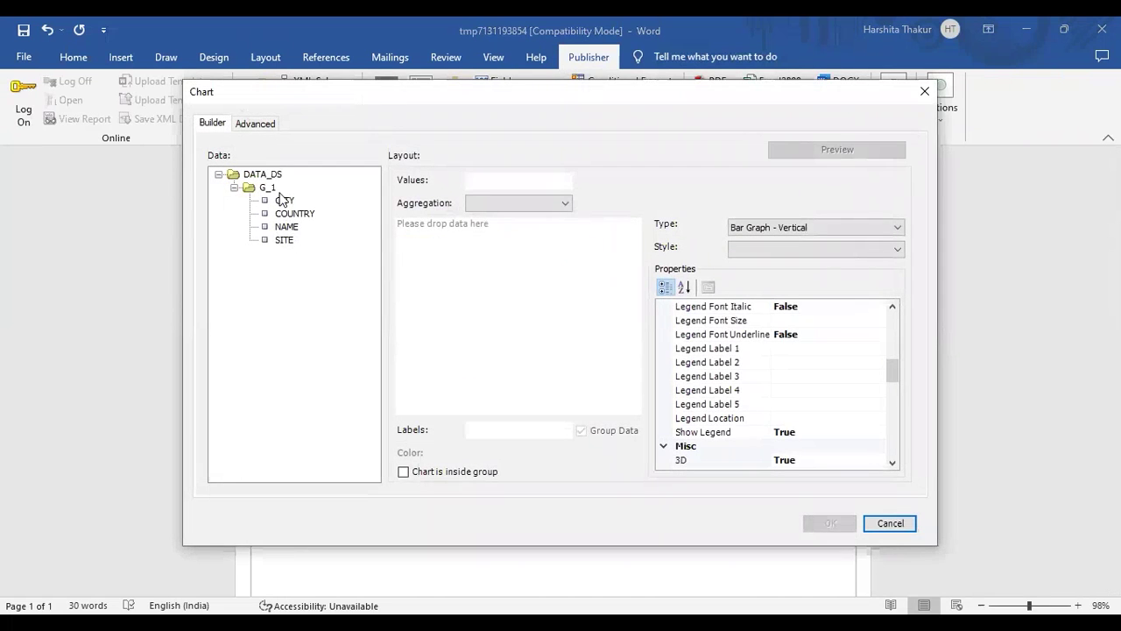
click(282, 203)
drag(505, 440, 505, 441)
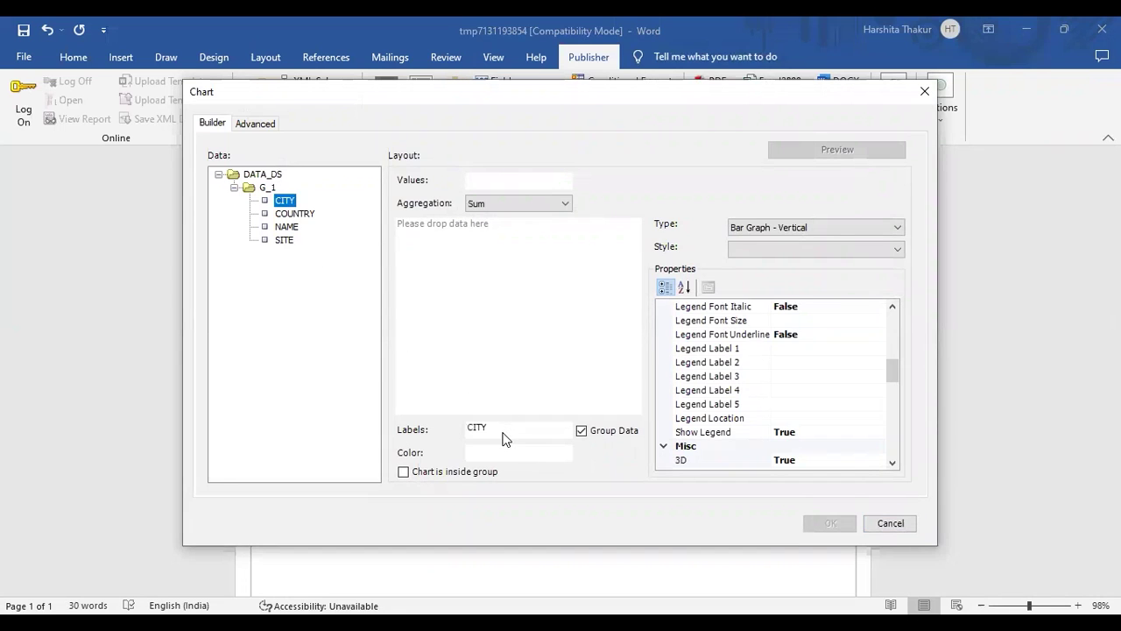
click(287, 227)
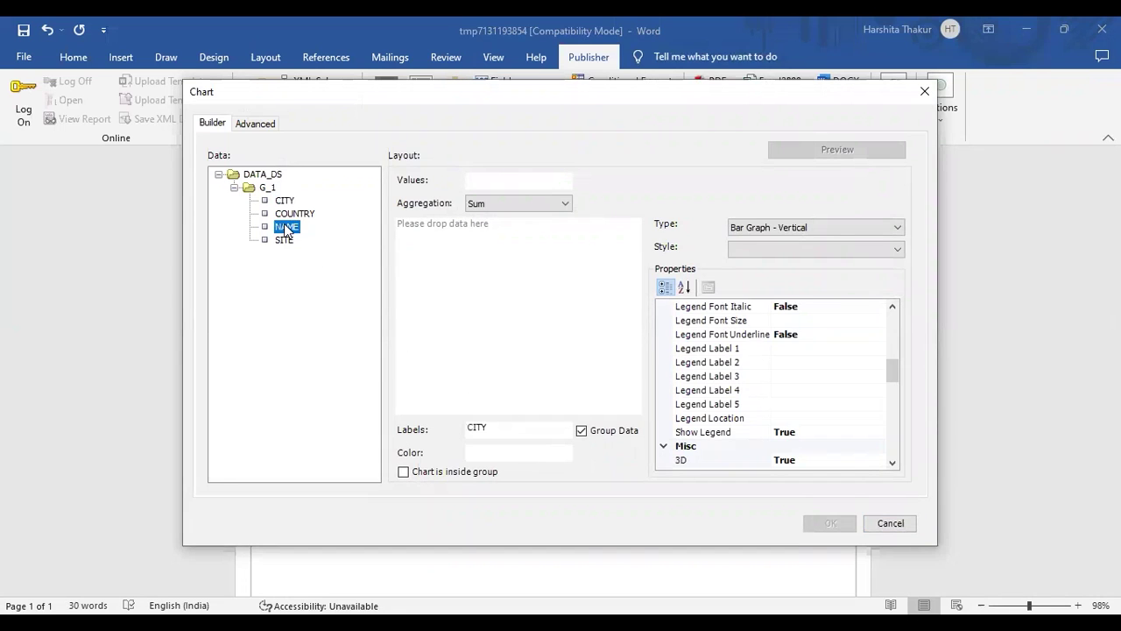
drag(287, 227, 497, 182)
click(497, 201)
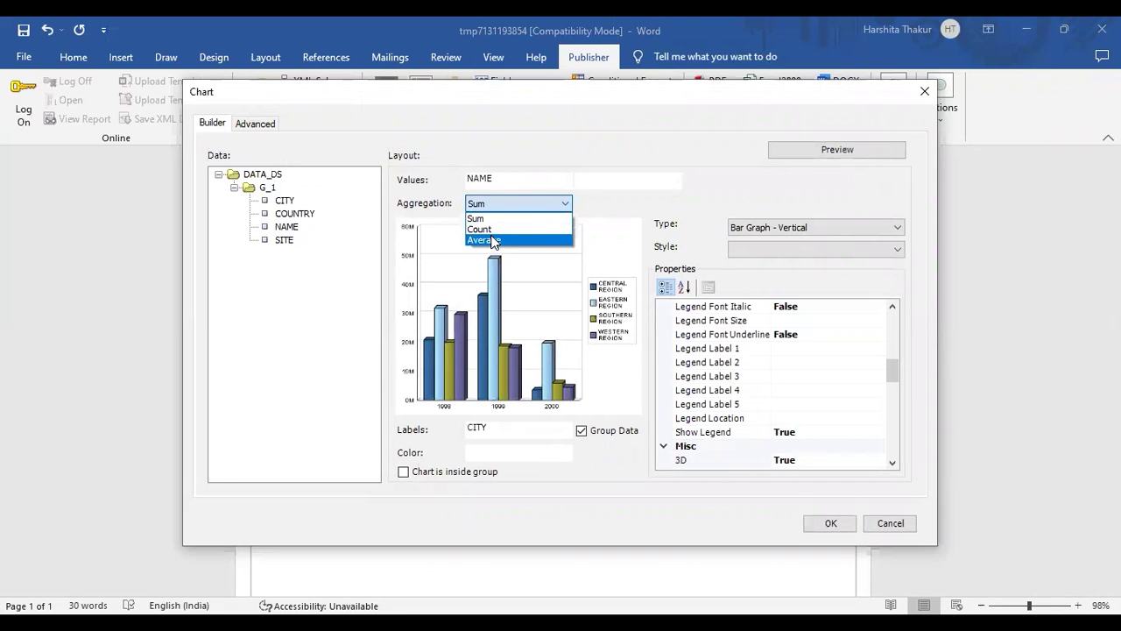
click(486, 229)
click(298, 306)
click(790, 155)
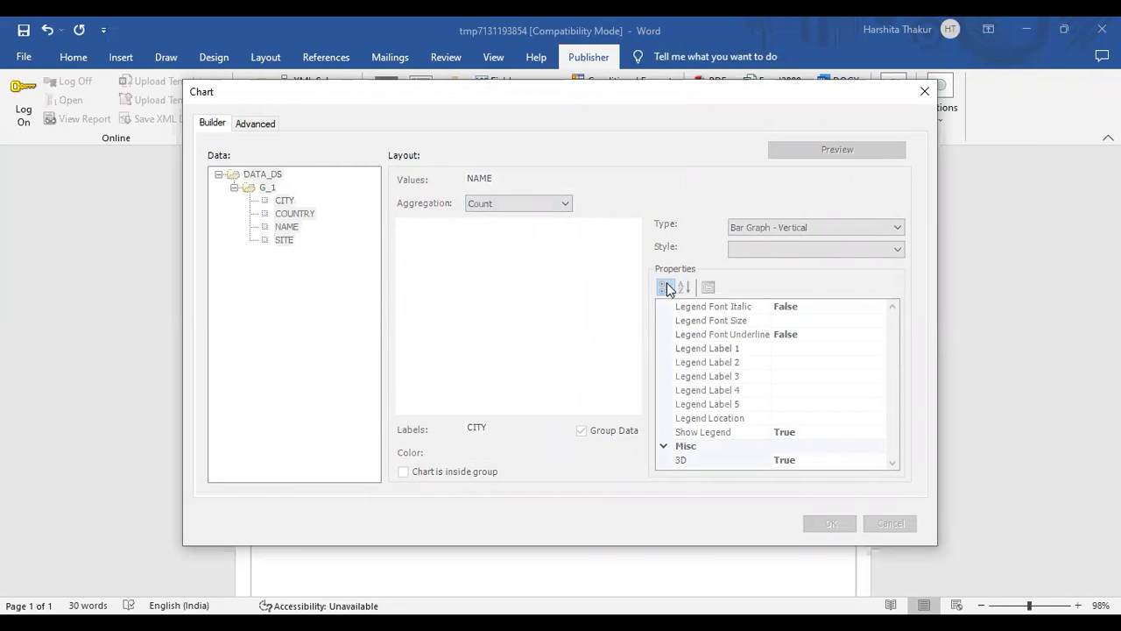
Keep the vertical bar type, choose the April style, and insert the chart.
click(806, 226)
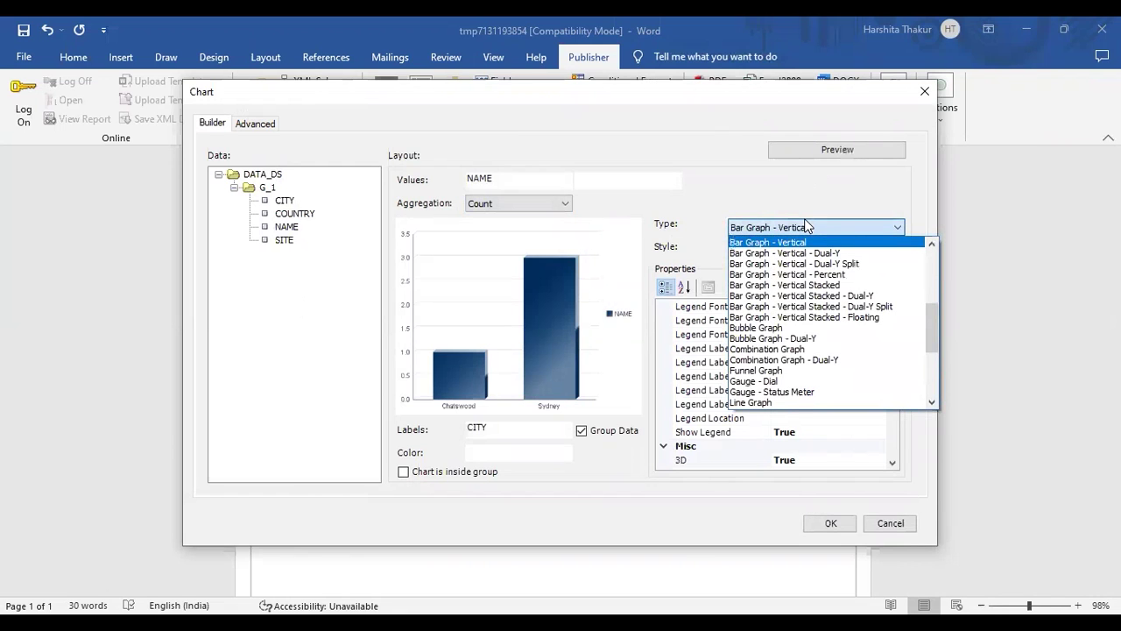
click(806, 226)
click(806, 249)
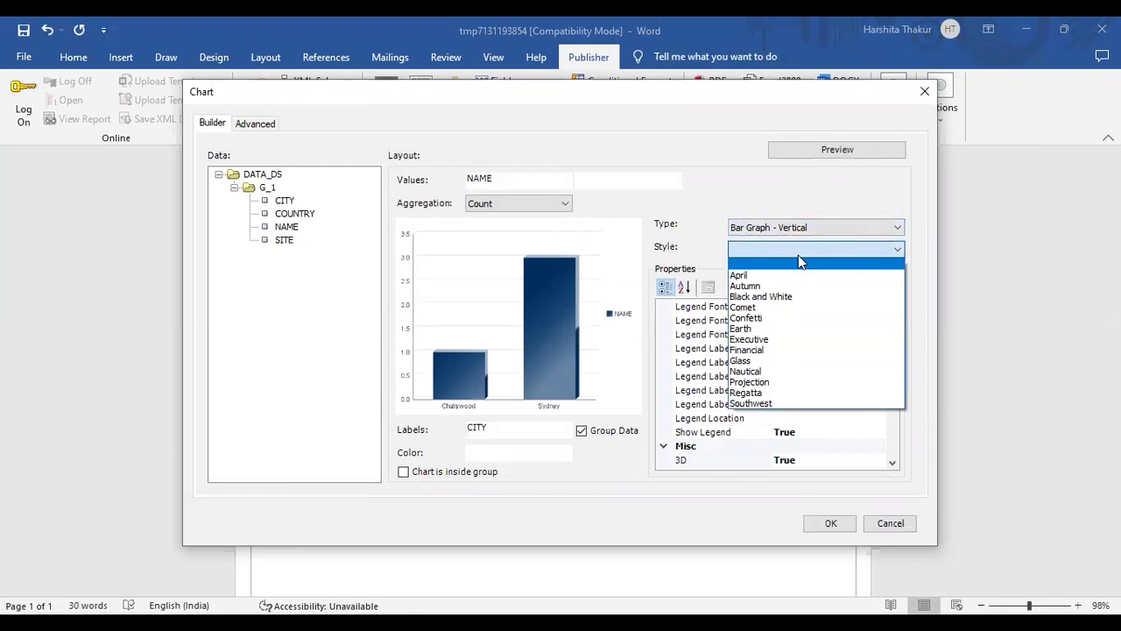
click(771, 308)
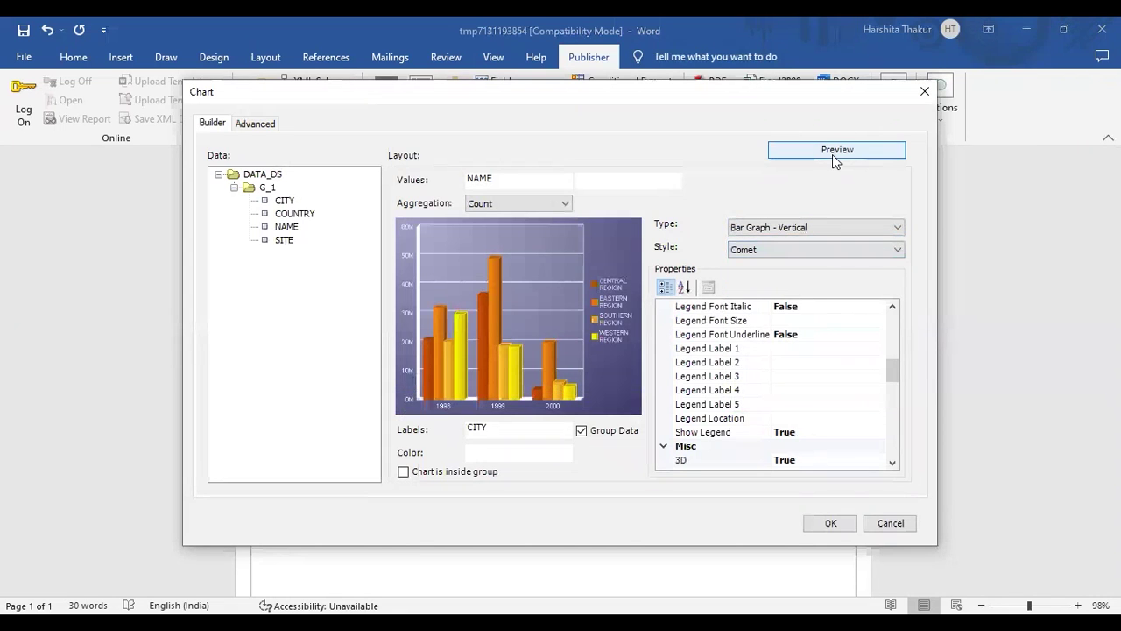
click(832, 153)
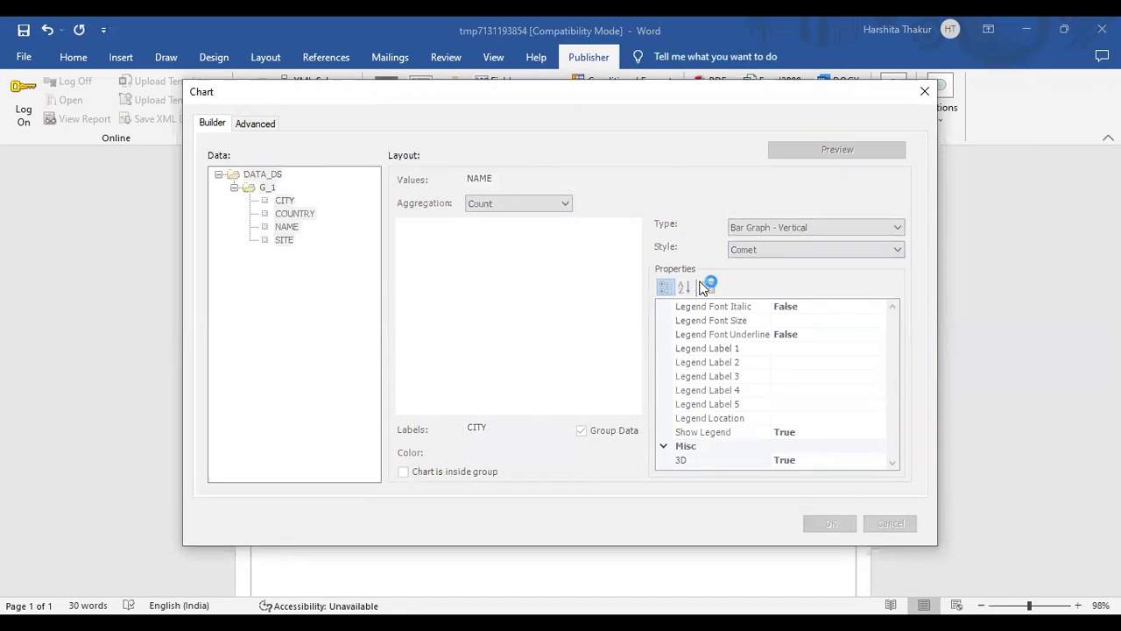
click(804, 251)
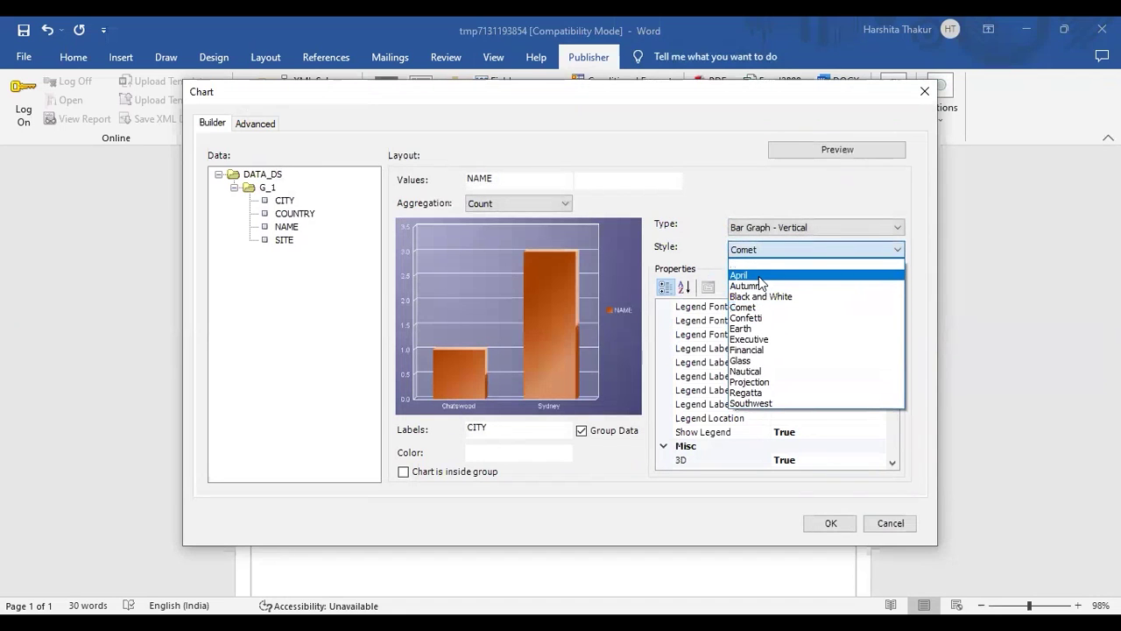
click(759, 278)
click(827, 148)
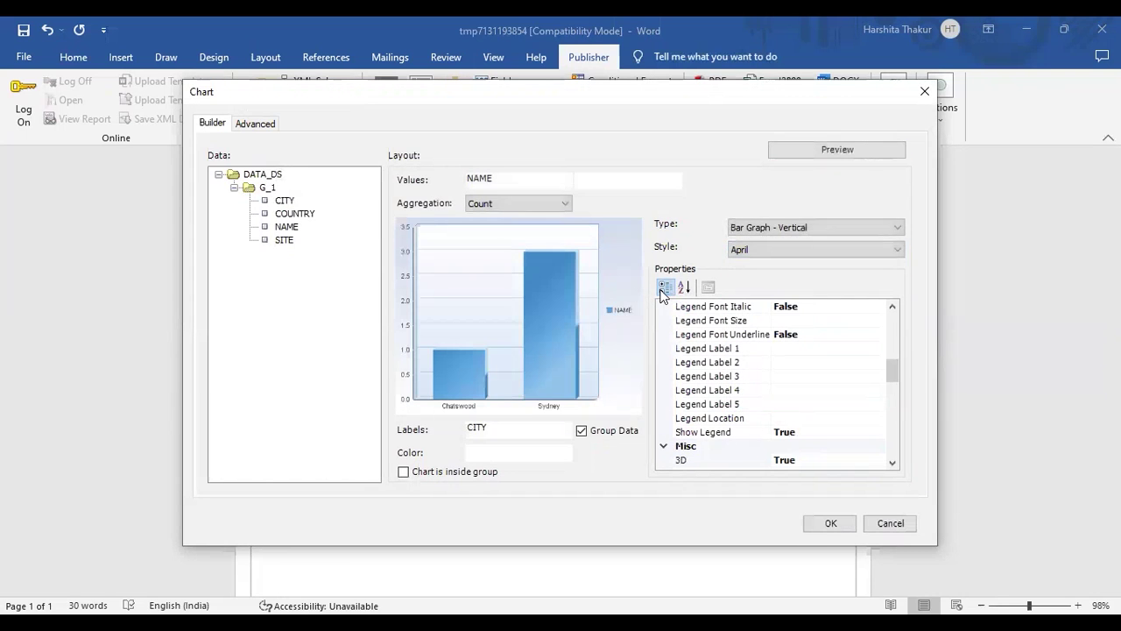
click(830, 523)
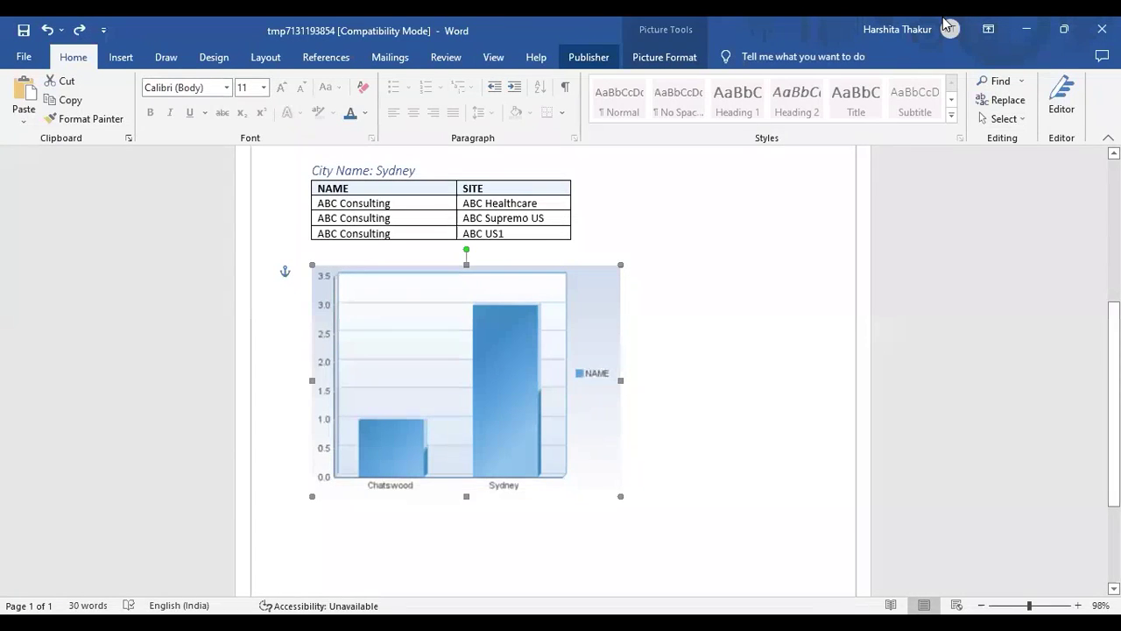
Set the chart to Behind Text, shrink it, and move it beside the tables.
click(376, 431)
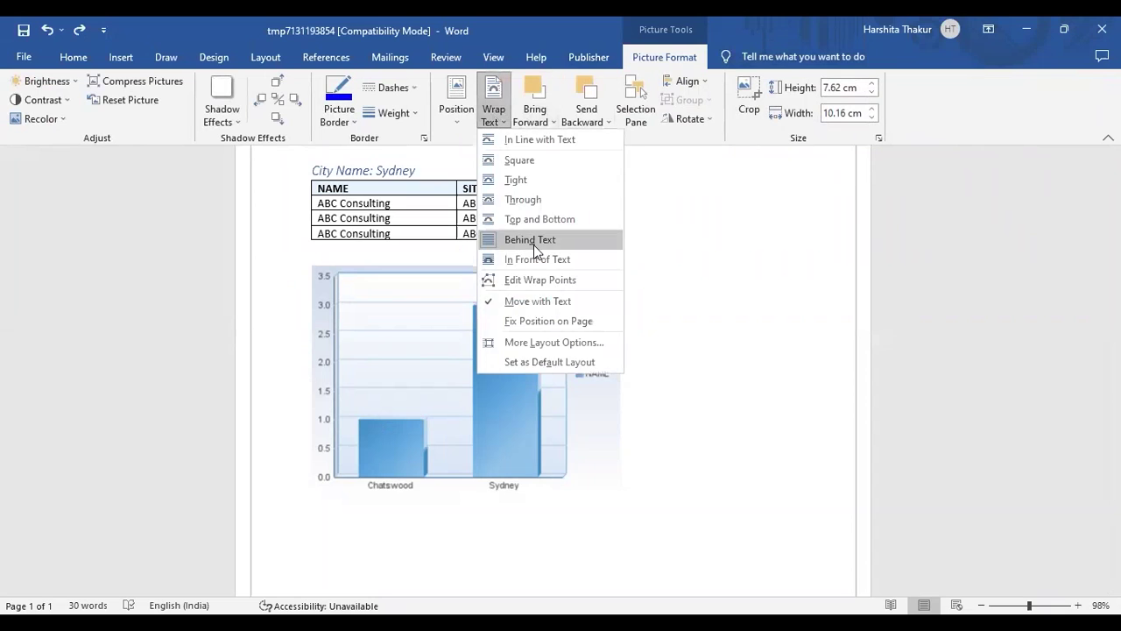
click(533, 244)
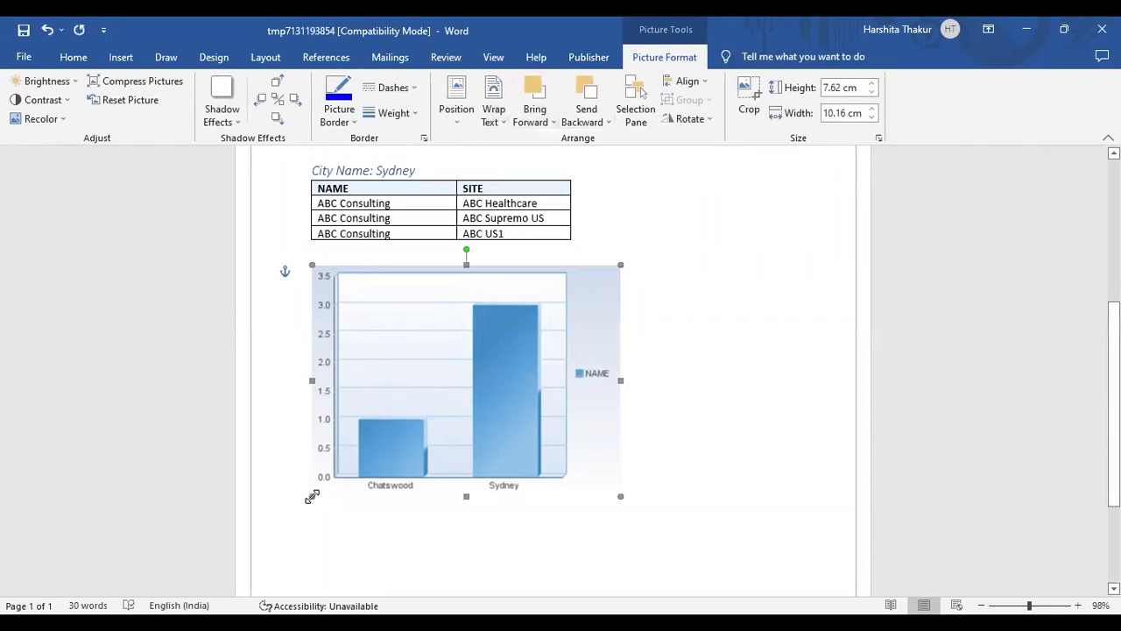
drag(312, 496, 476, 456)
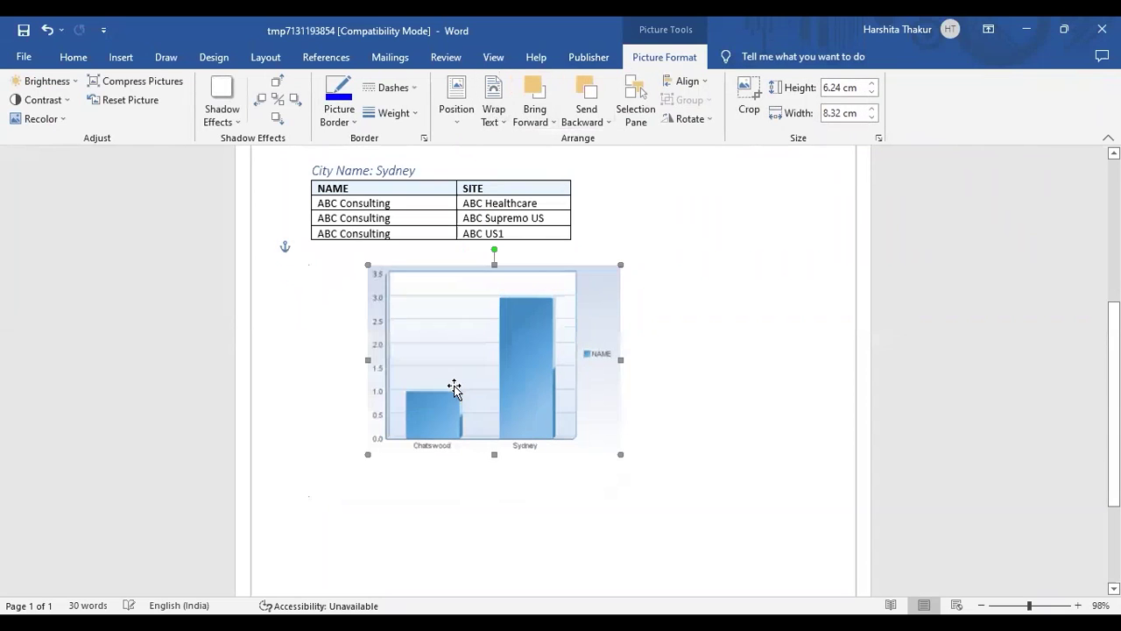
drag(454, 388, 673, 271)
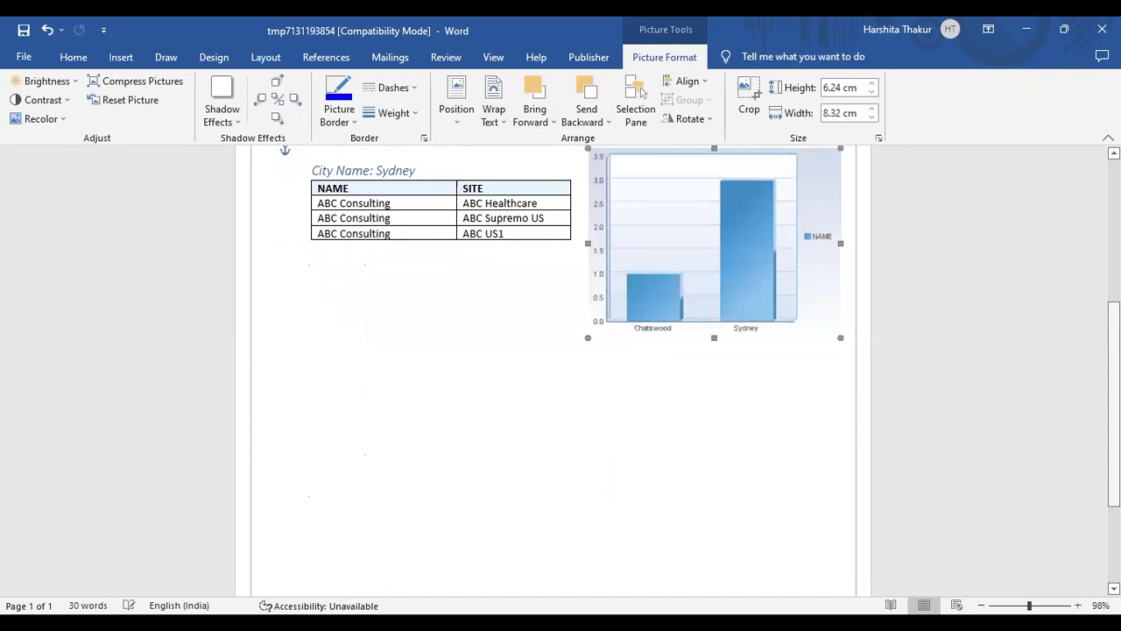
Make the chart taller and slightly wider, then deselect it.
scroll(549, 377, up, 5)
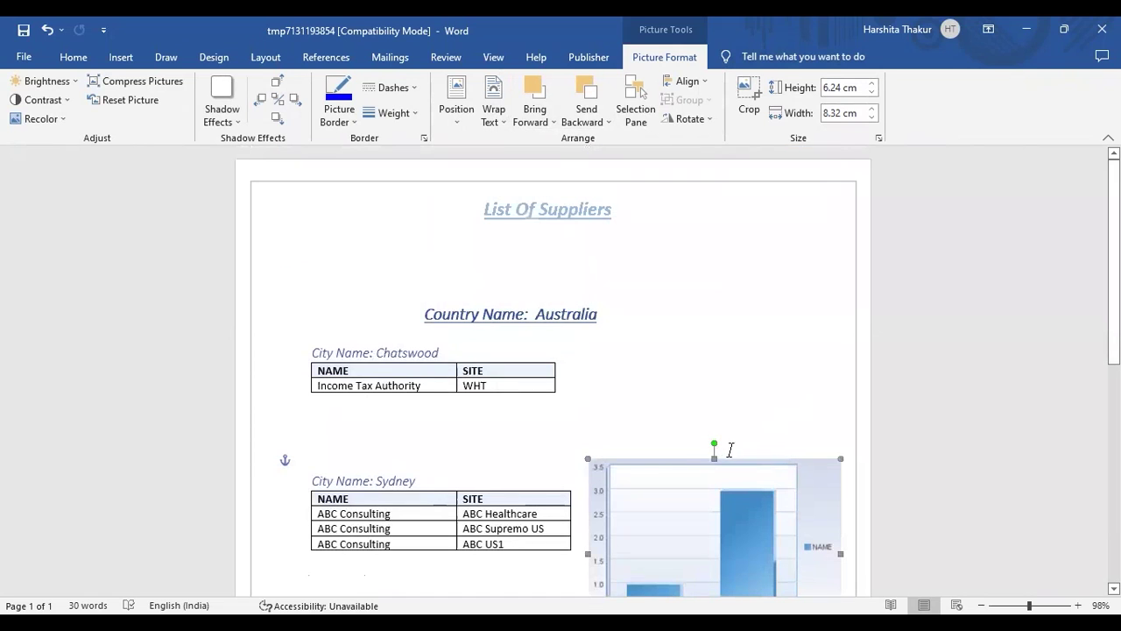
drag(714, 455, 701, 337)
drag(1114, 320, 1114, 359)
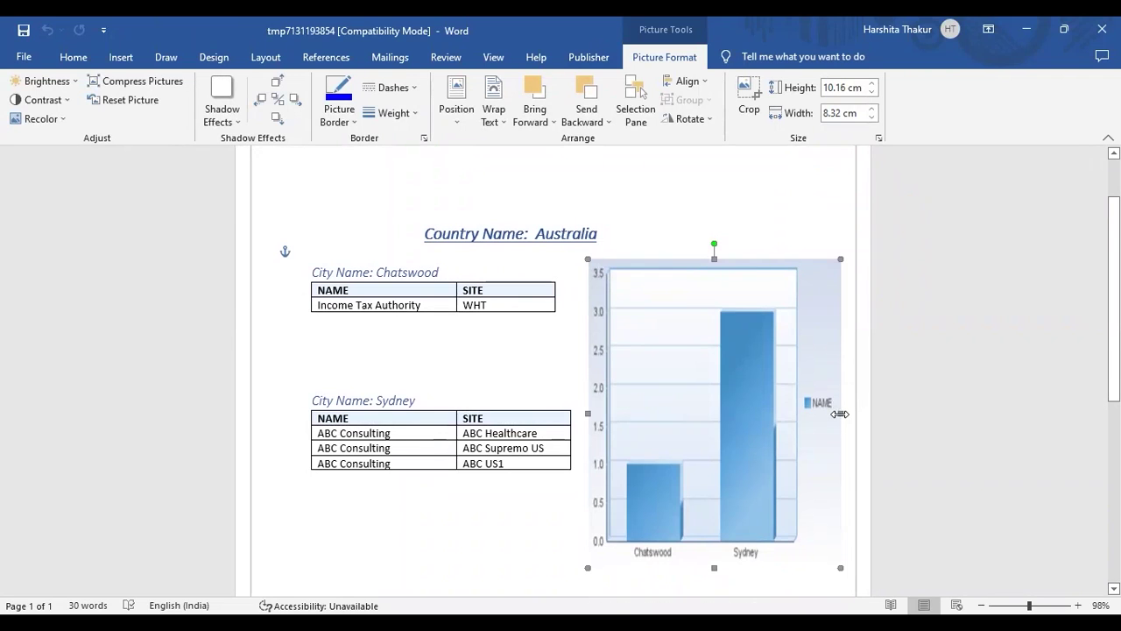
drag(840, 414, 850, 413)
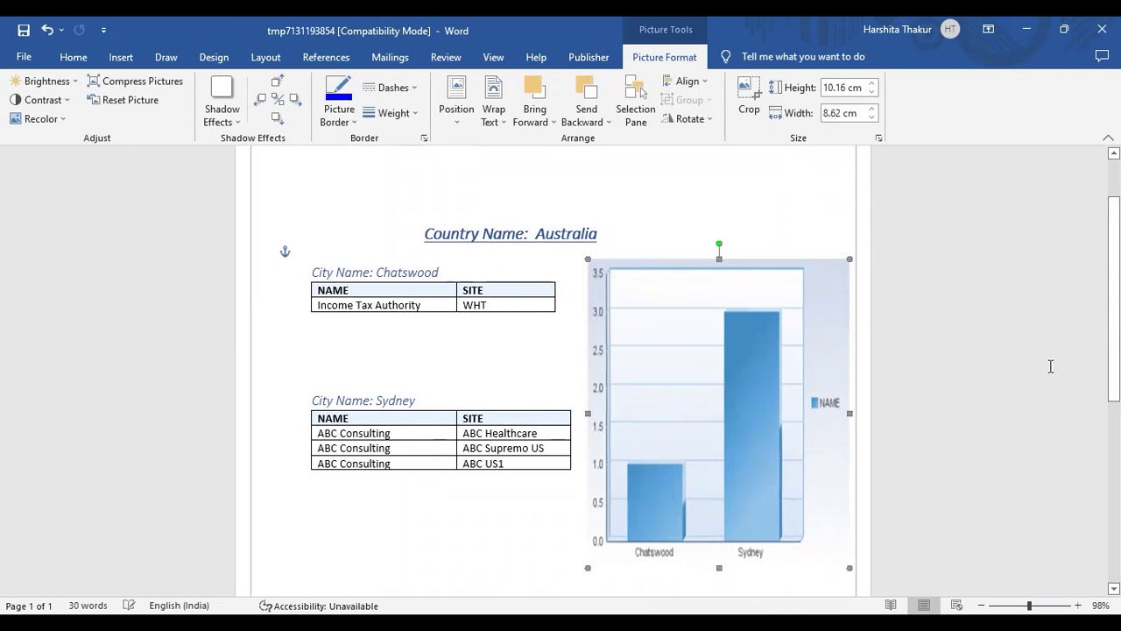
scroll(560, 368, down, 1)
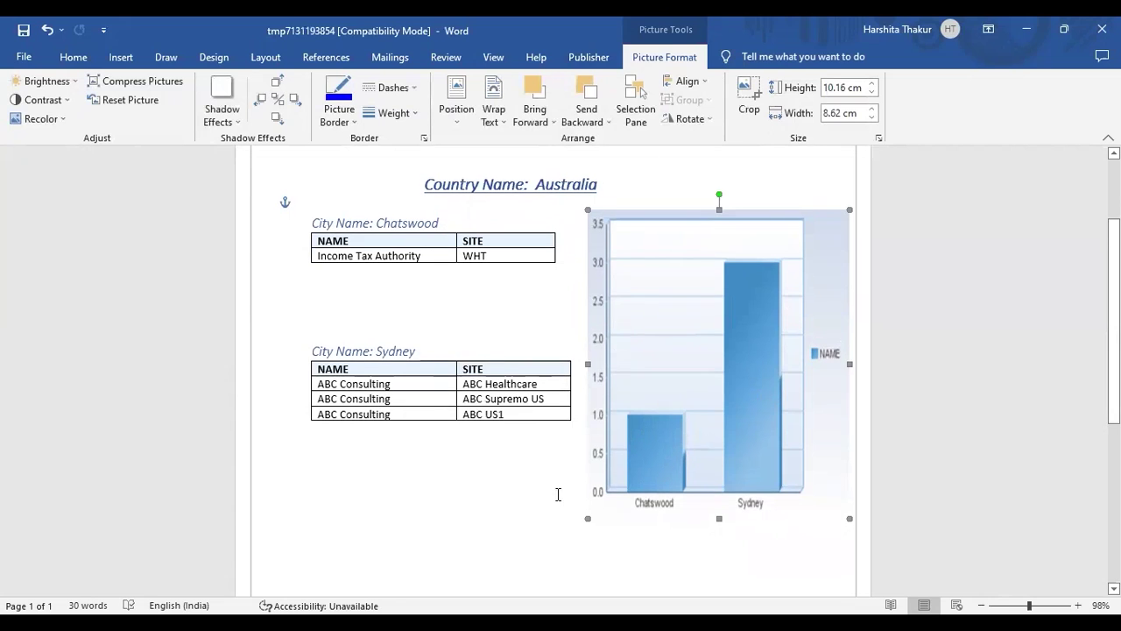
click(529, 501)
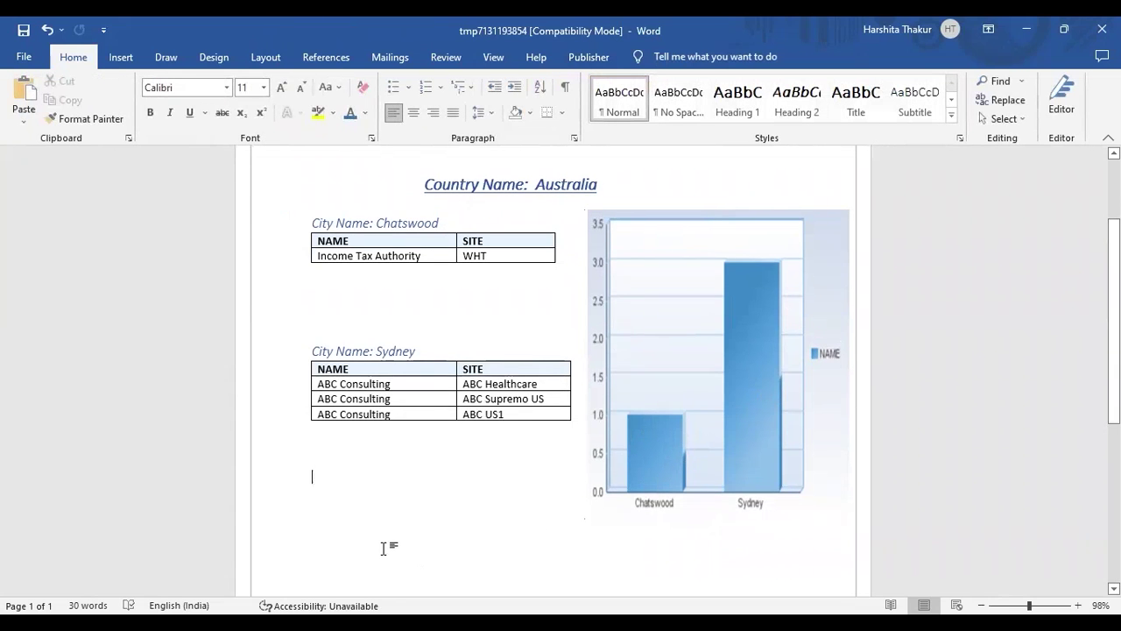
Type 'Count Of Suppliers' under the chart in bold italic and tab it beneath the chart.
key(Return)
key(Return)
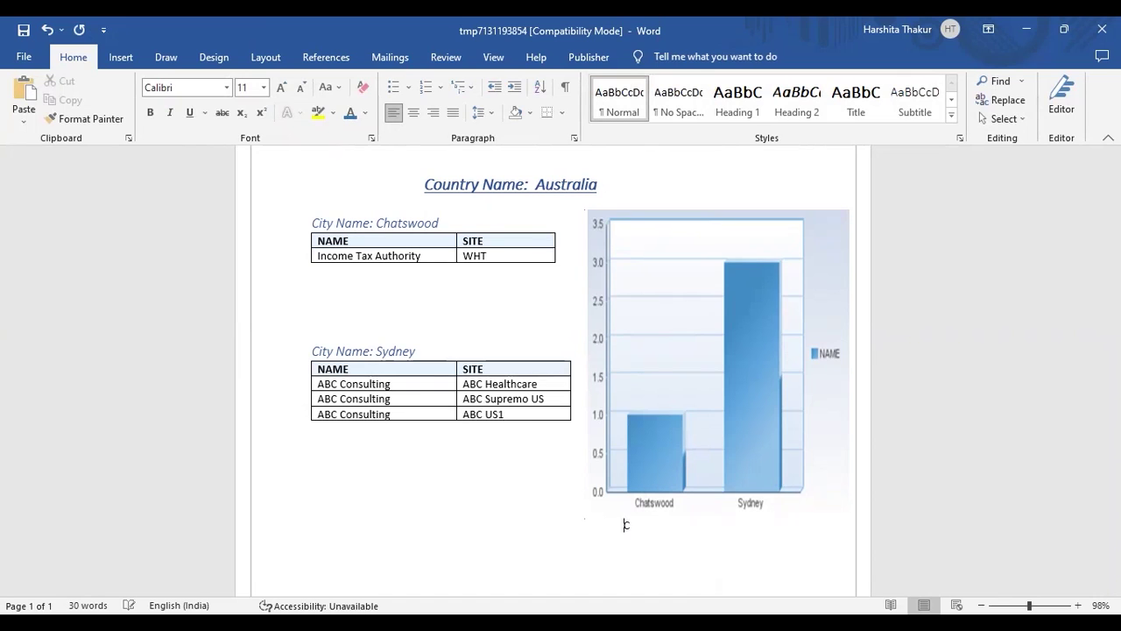
text(o)
text(OfSupp)
text(er)
key(shift+Left)
key(shift+Left)
key(shift+Left)
key(shift+Left)
key(shift+Left)
key(shift+Left)
key(shift+Left)
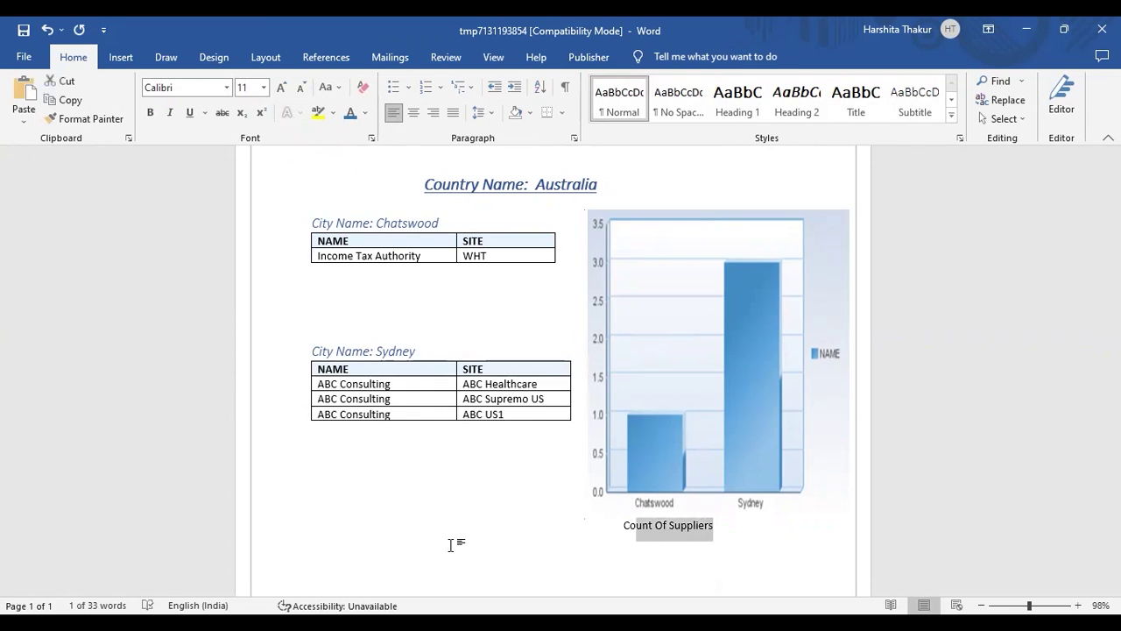
key(shift+Left)
key(ctrl+b)
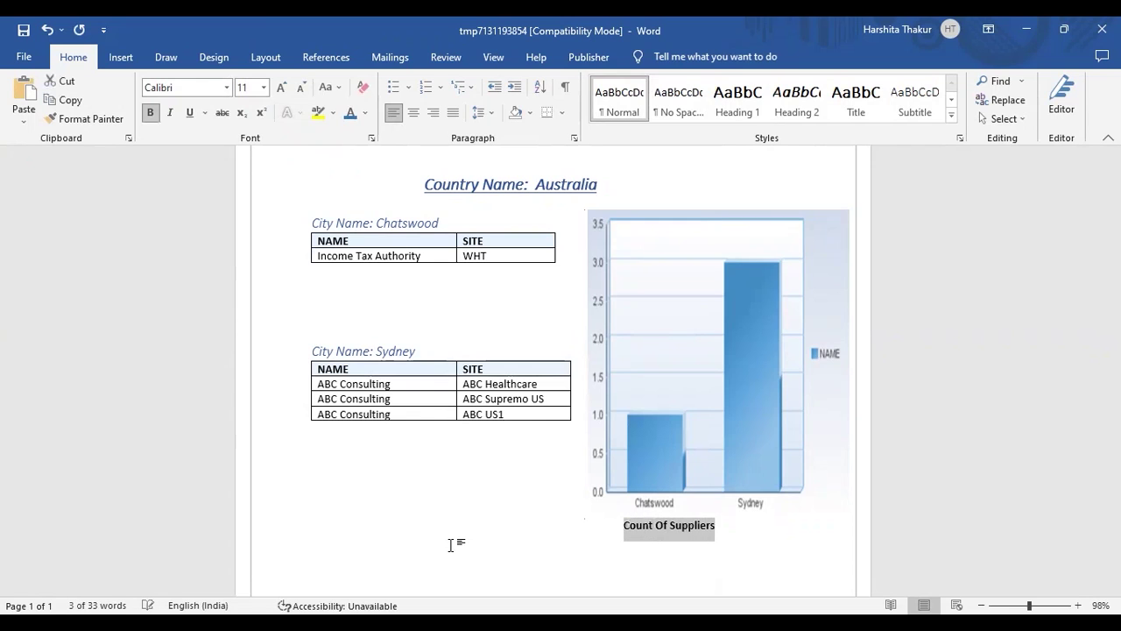
key(ctrl+i)
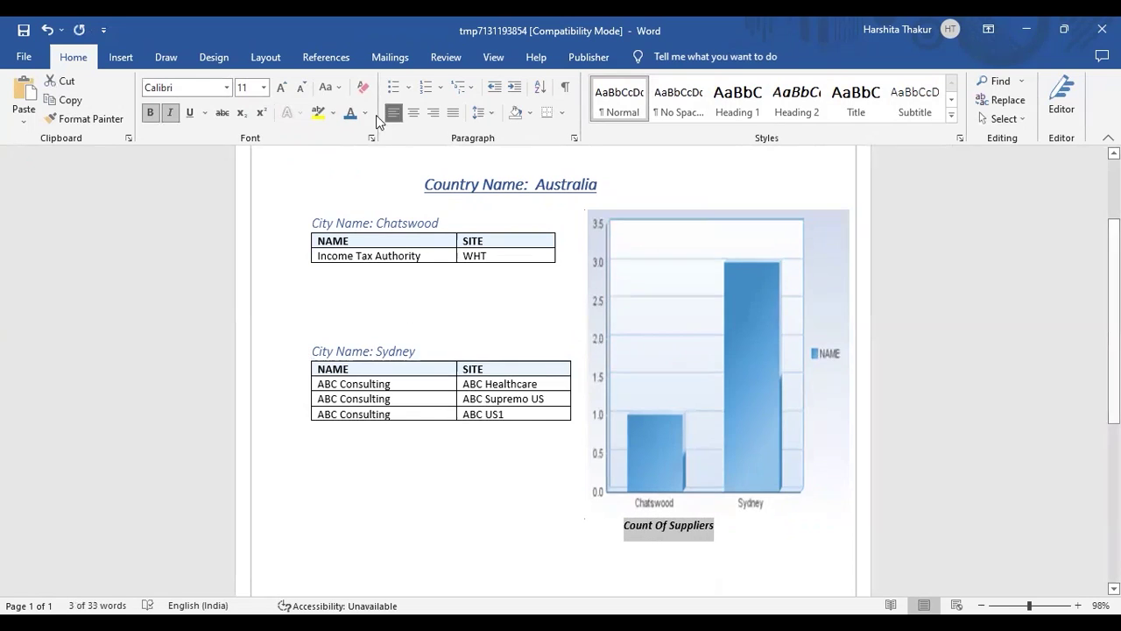
click(263, 88)
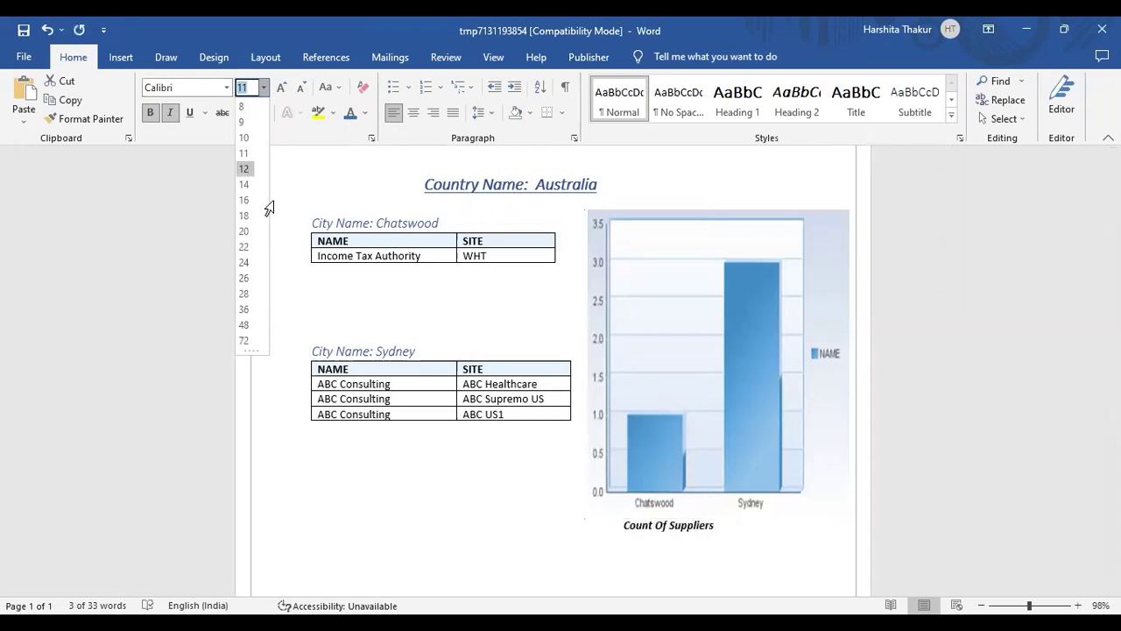
click(627, 526)
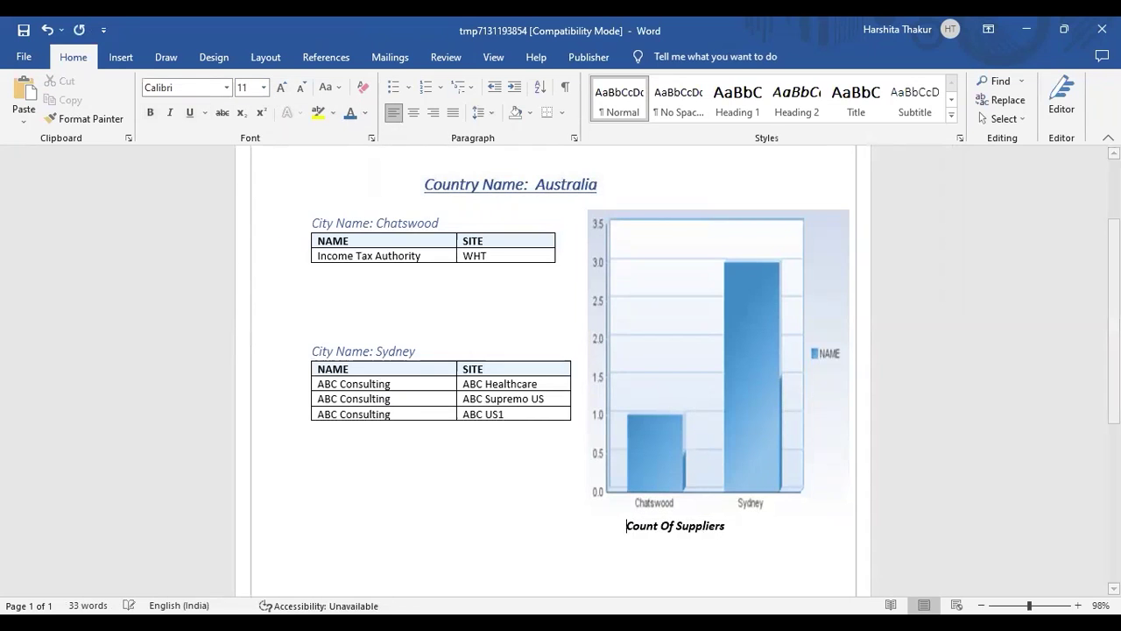
key(Tab)
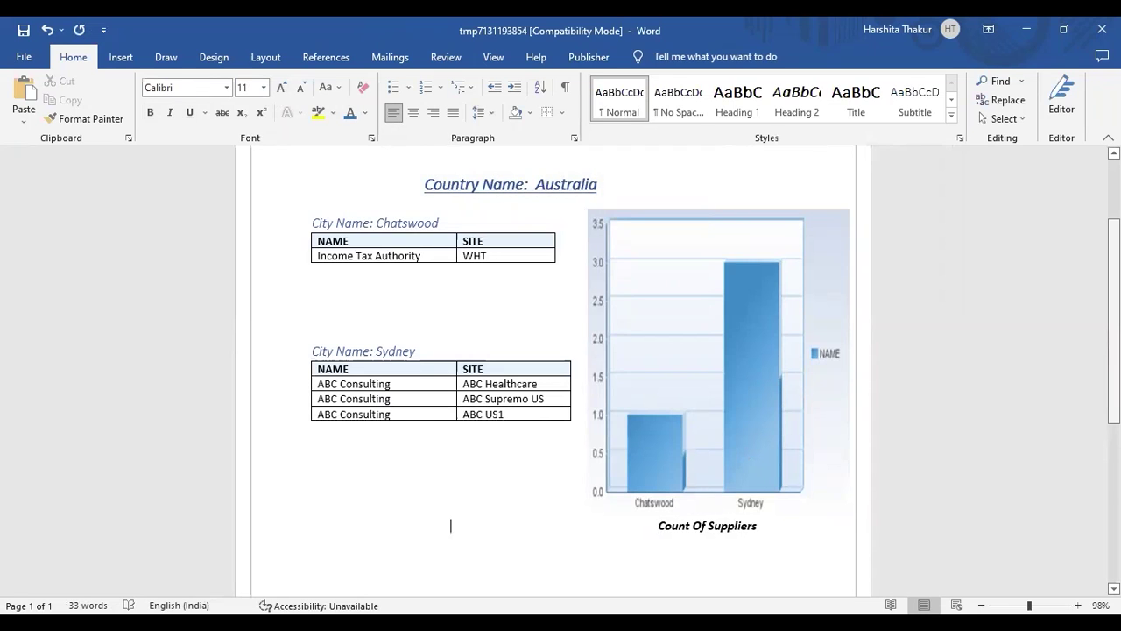
scroll(450, 526, up, 3)
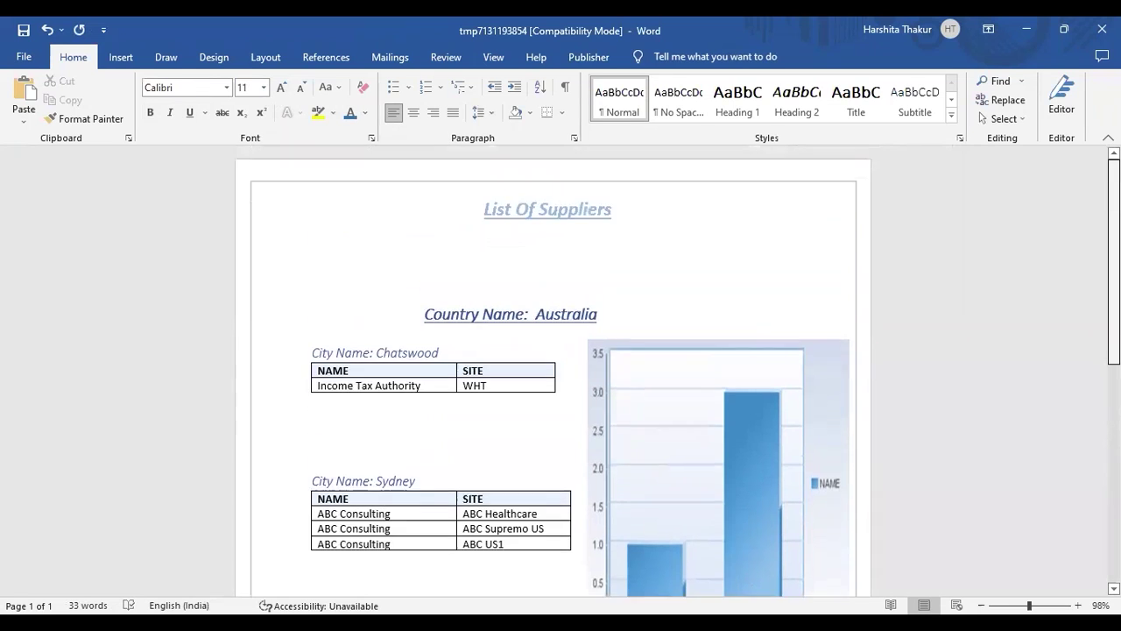
scroll(450, 517, down, 3)
scroll(450, 516, down, 6)
scroll(450, 517, up, 2)
scroll(450, 516, up, 4)
scroll(561, 376, up, 3)
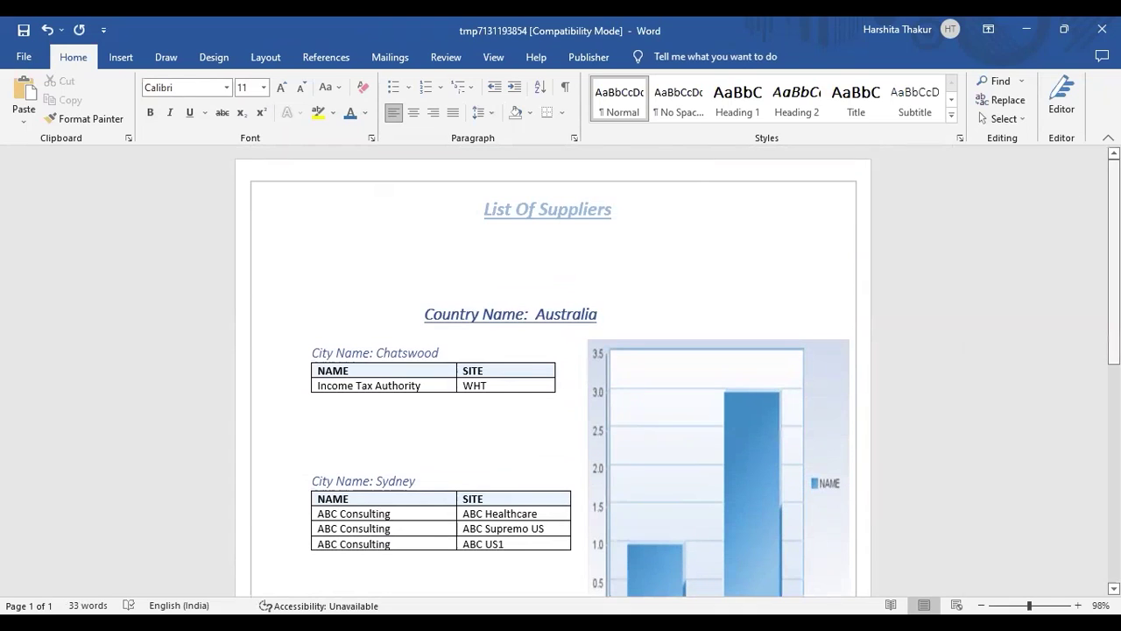
scroll(554, 372, down, 5)
scroll(553, 371, down, 5)
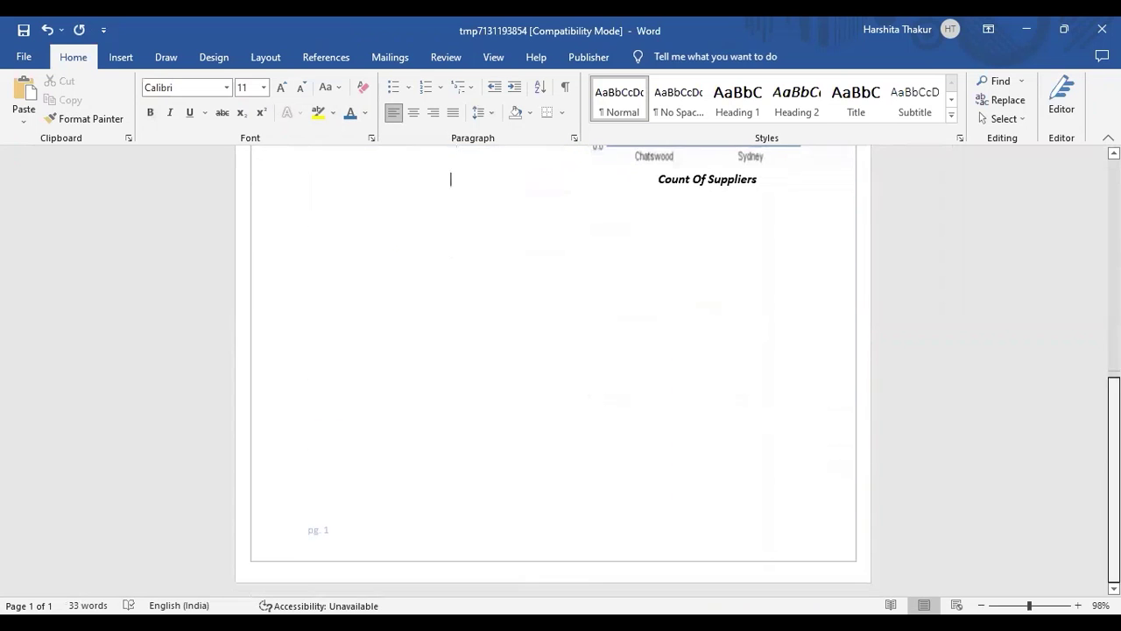
scroll(553, 371, up, 10)
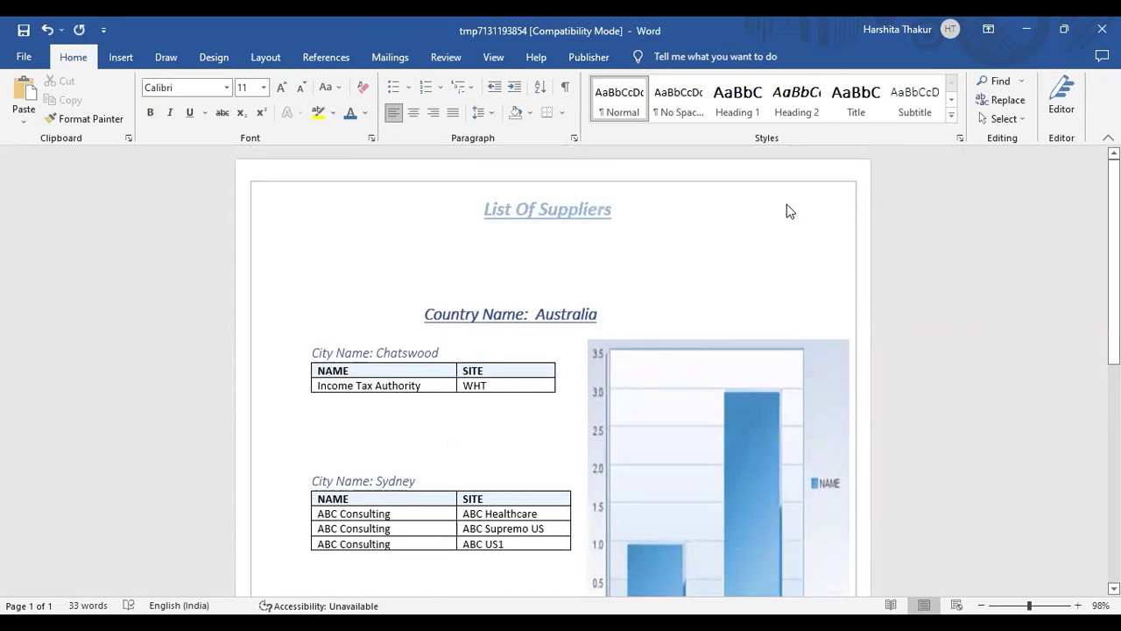